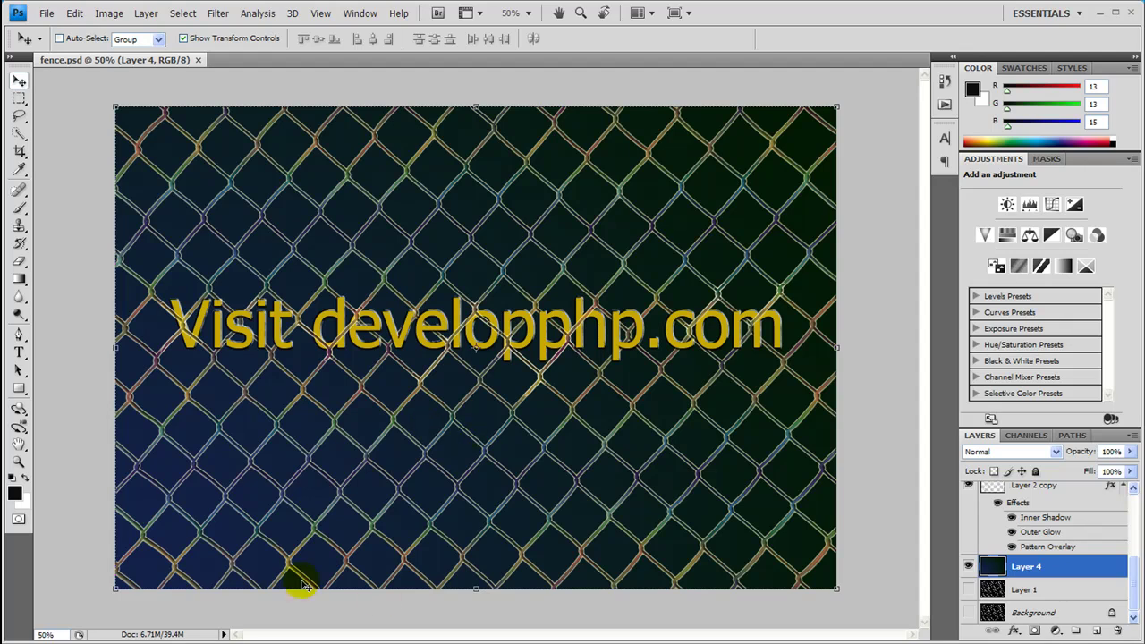
- Switch to the Firefox window showing stock.xchng with 'fence' in the search box
{"action": "key", "text": "alt+Tab"}
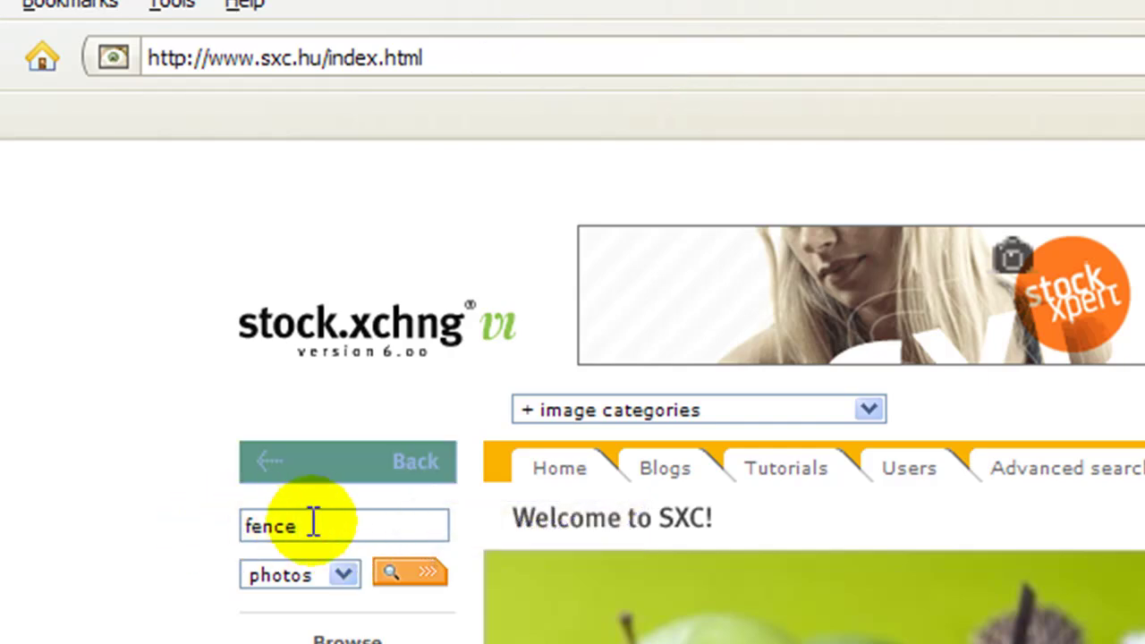
- Select the 'fence' search term and minimize Firefox to return to Photoshop
{"action": "left_click_drag", "start_coordinate": [312, 524], "coordinate": [192, 493]}
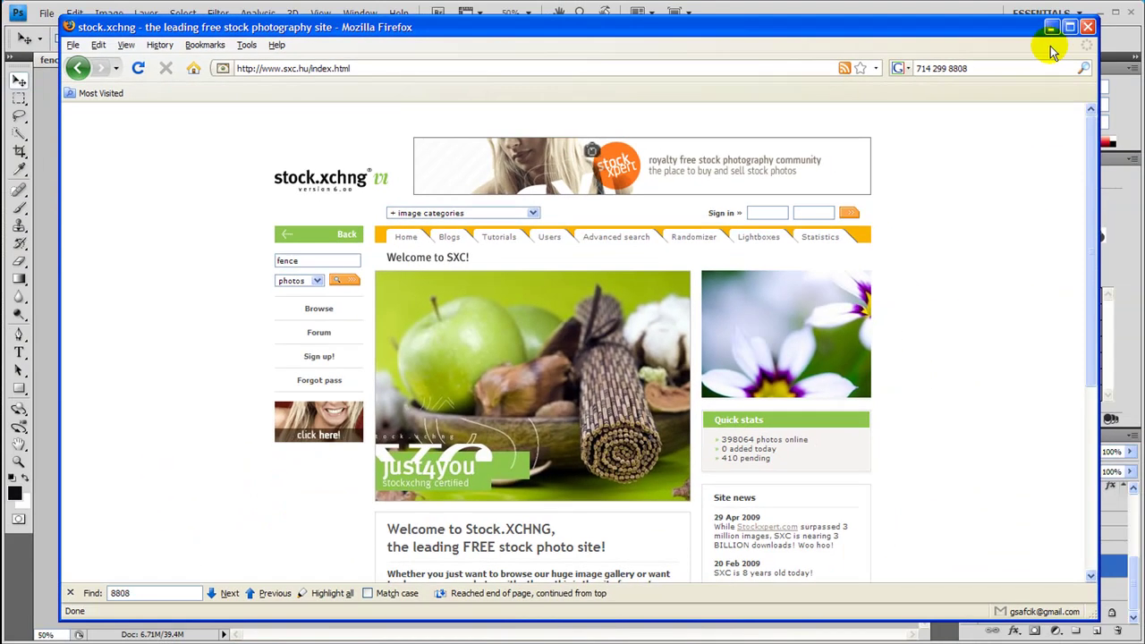
{"action": "left_click", "coordinate": [1051, 27]}
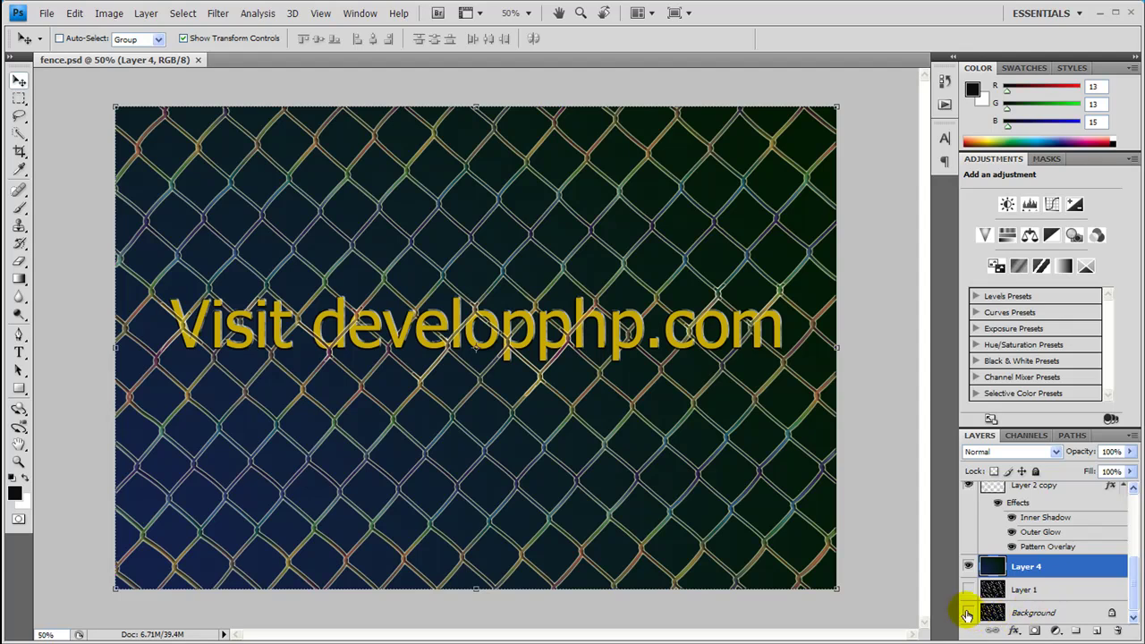
- Unhide the lower layers, then delete every layer above the Background
{"action": "left_click_drag", "start_coordinate": [968, 613], "coordinate": [968, 590]}
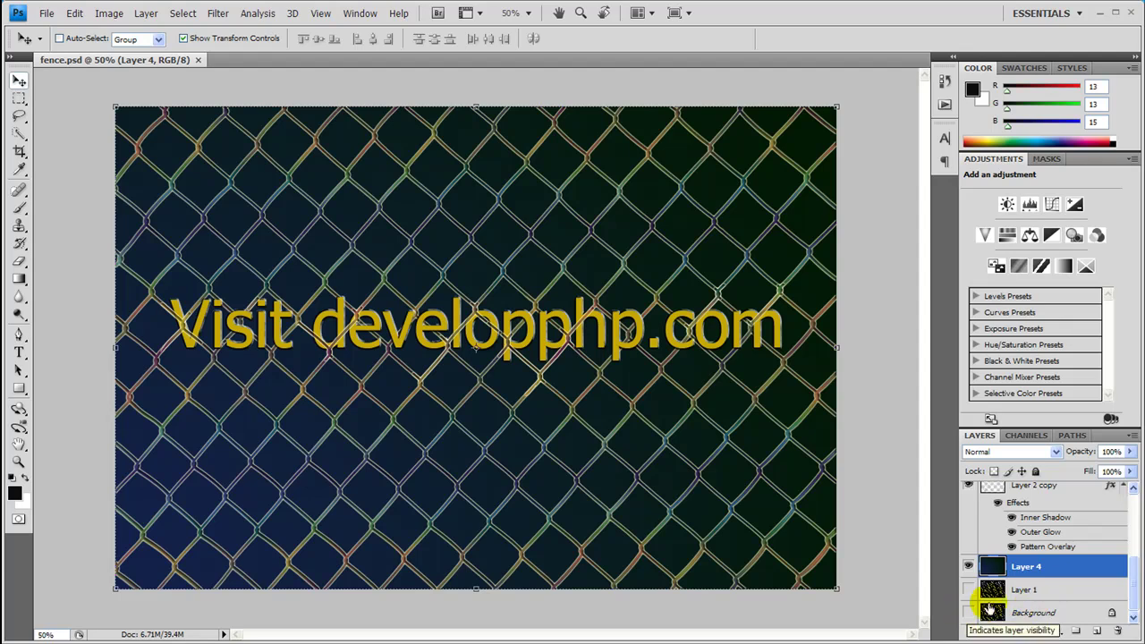
{"action": "left_click", "coordinate": [1024, 590]}
{"action": "scroll", "coordinate": [1029, 548], "scroll_direction": "up", "scroll_amount": 3}
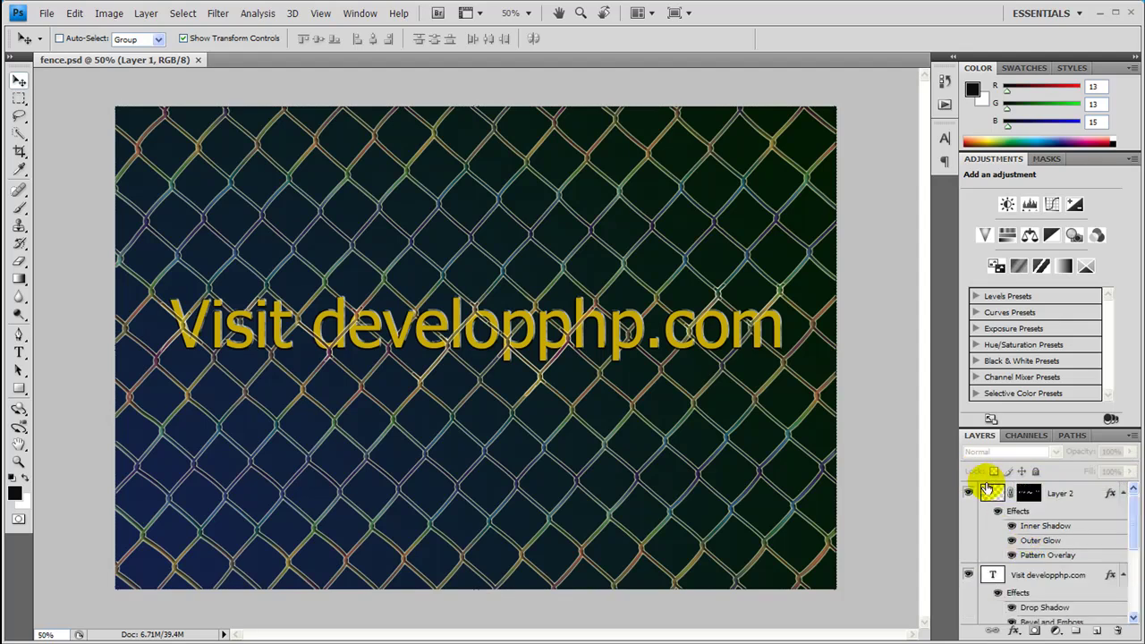
{"action": "left_click", "coordinate": [989, 493], "text": "shift"}
{"action": "left_click", "coordinate": [1117, 631]}
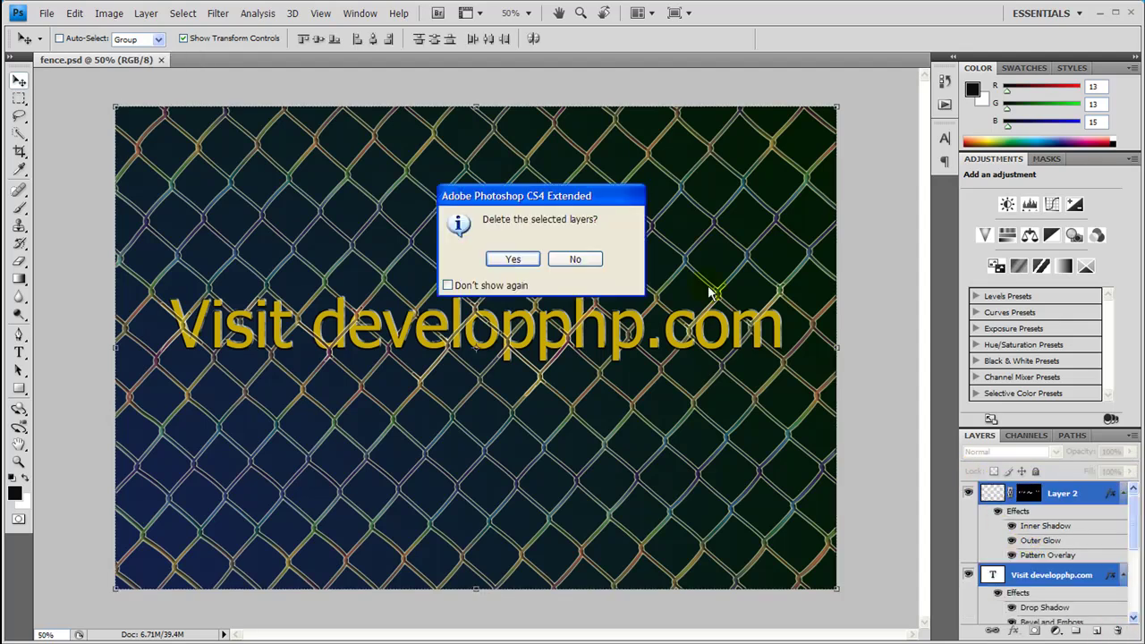
{"action": "left_click", "coordinate": [513, 259]}
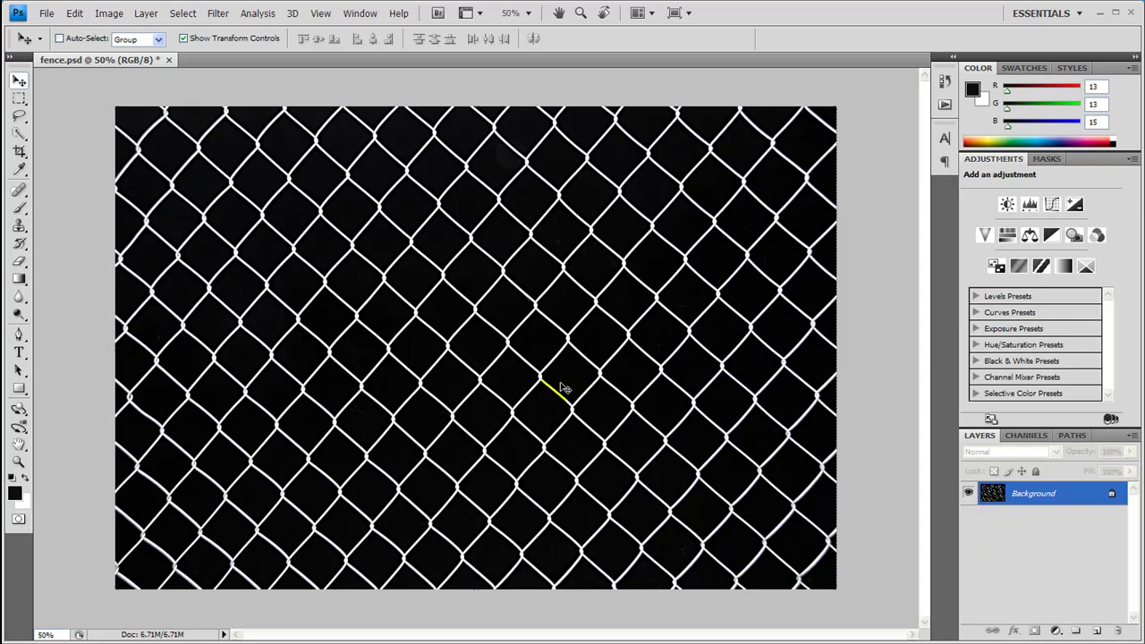
- Select by Color Range at Fuzziness 172, then invert the selection onto the fence wires
{"action": "left_click", "coordinate": [180, 18]}
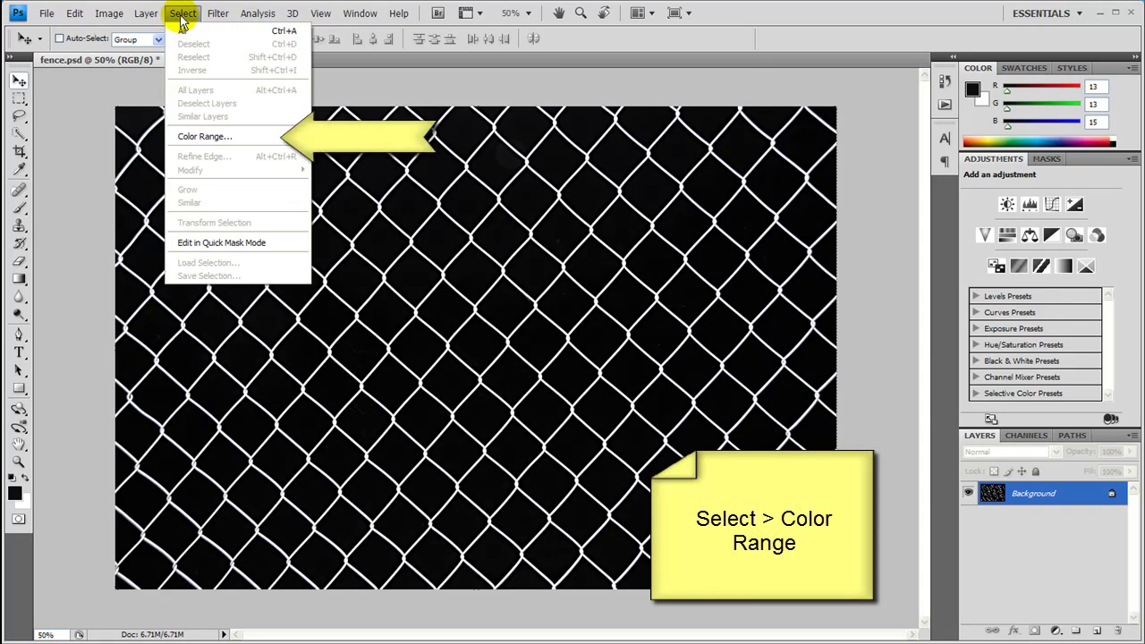
{"action": "left_click", "coordinate": [226, 135]}
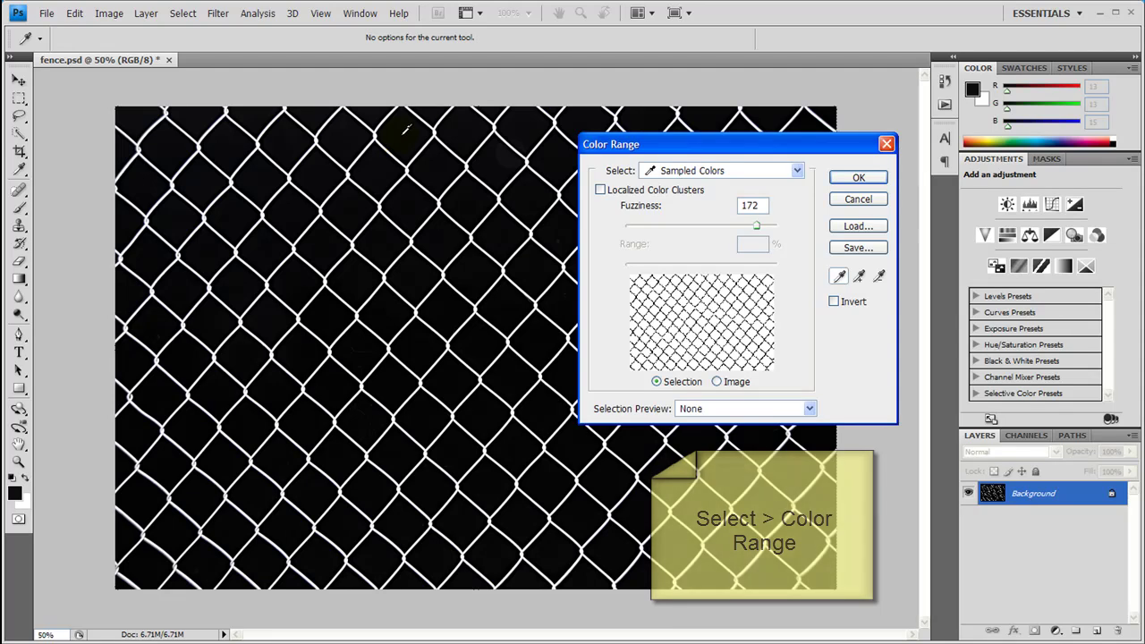
{"action": "double_click", "coordinate": [747, 205]}
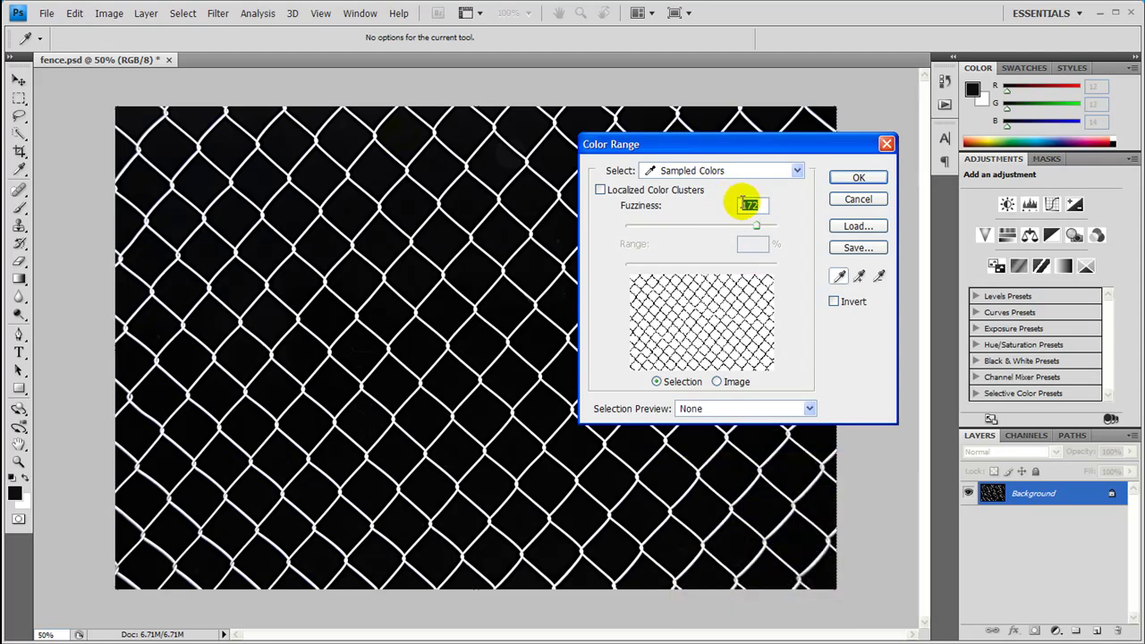
{"action": "left_click", "coordinate": [851, 180]}
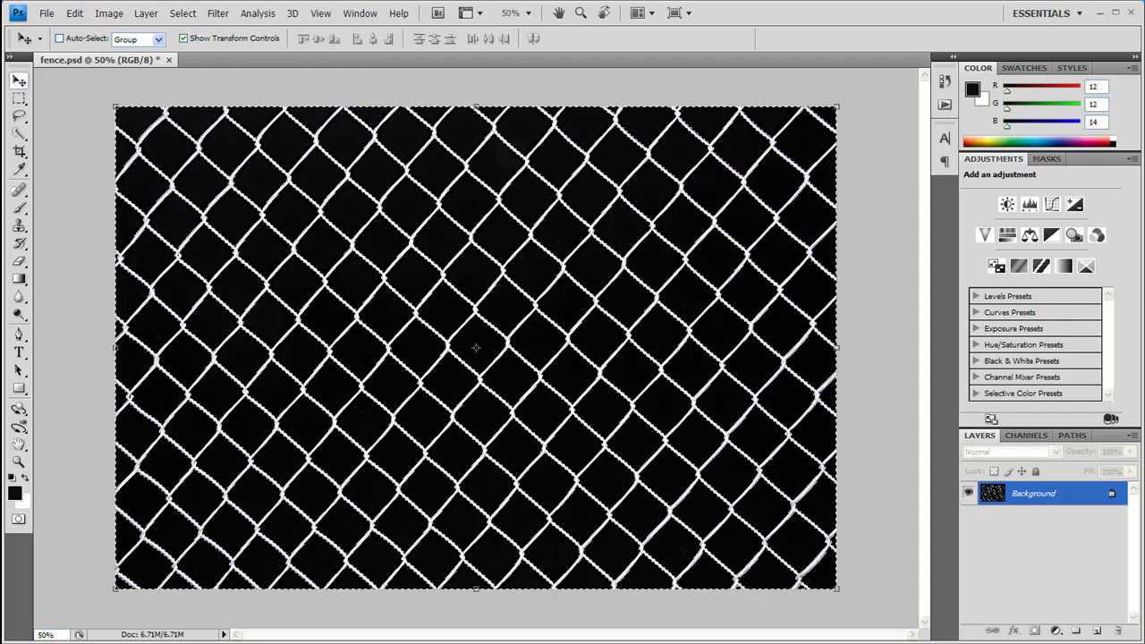
{"action": "left_click", "coordinate": [184, 13]}
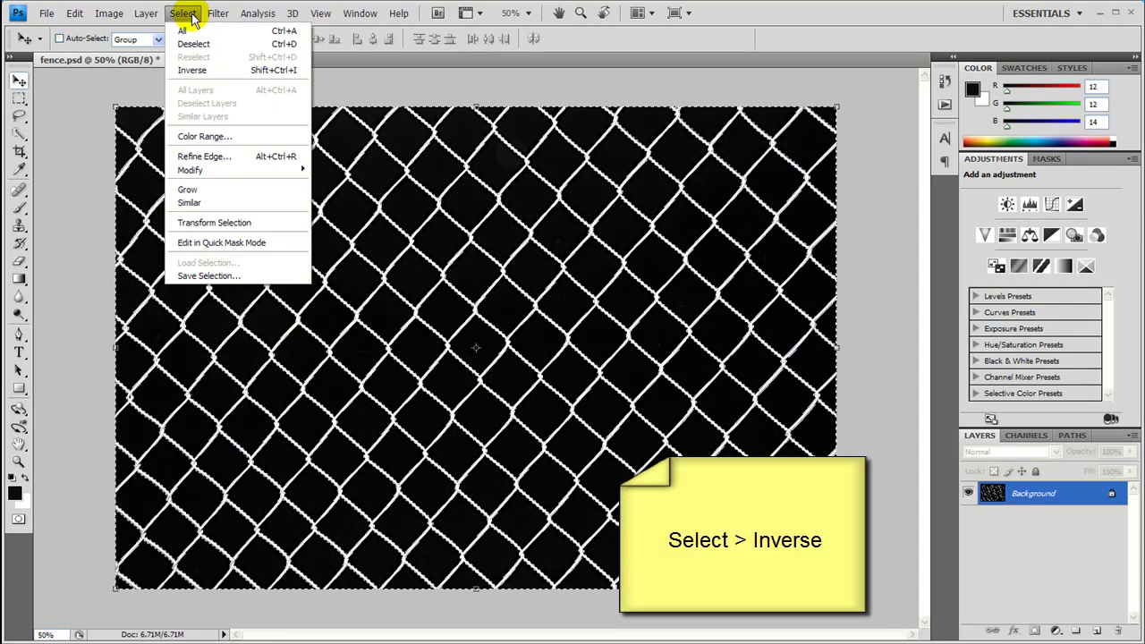
{"action": "left_click", "coordinate": [191, 70]}
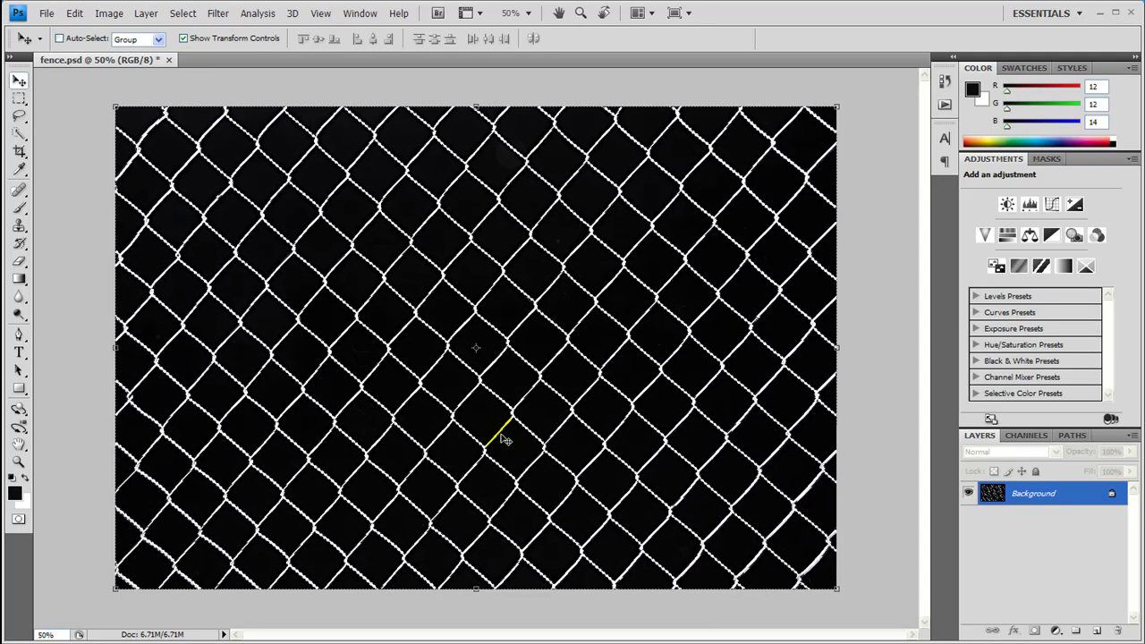
- Copy the wires to Layer 1, then fill a new layer with a dark blue-green radial gradient
{"action": "key", "text": "ctrl+j"}
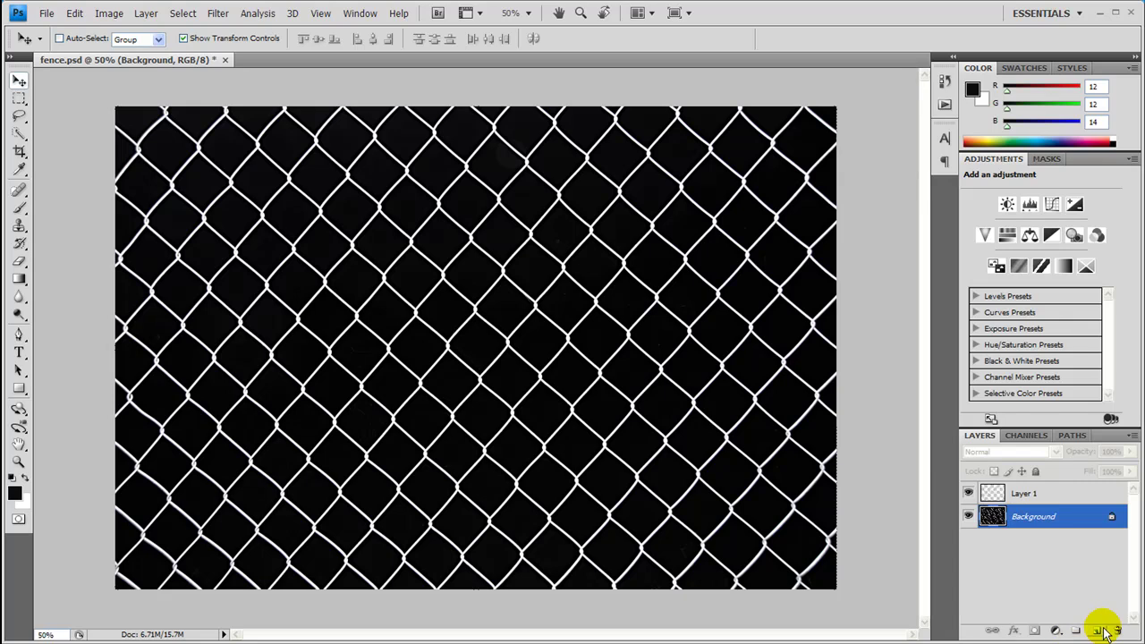
{"action": "left_click", "coordinate": [1098, 631]}
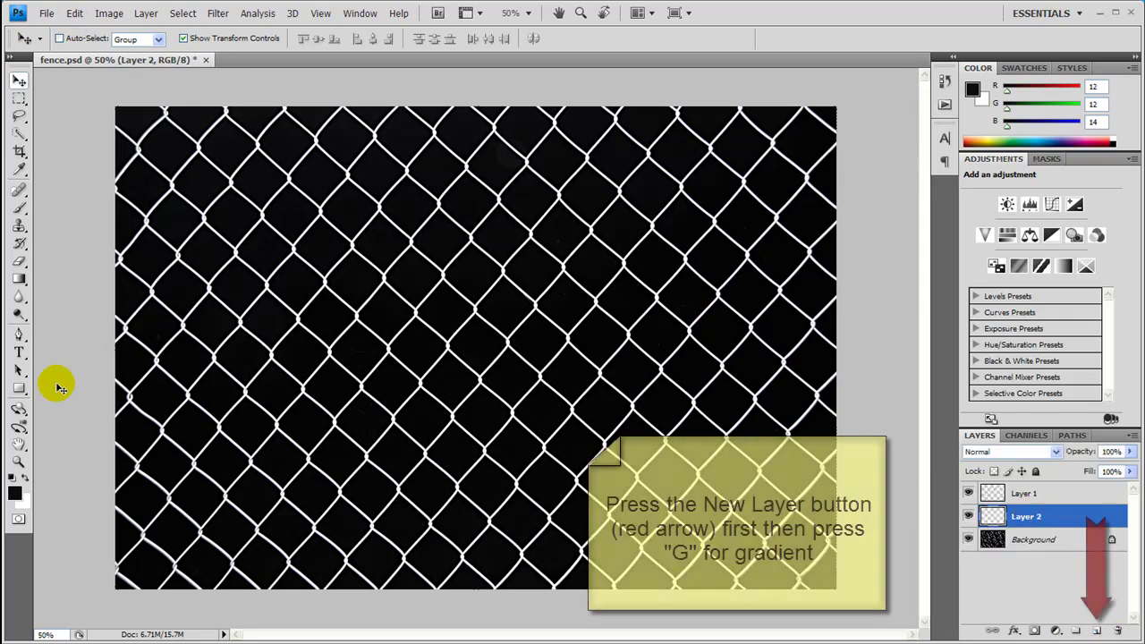
{"action": "key", "text": "g"}
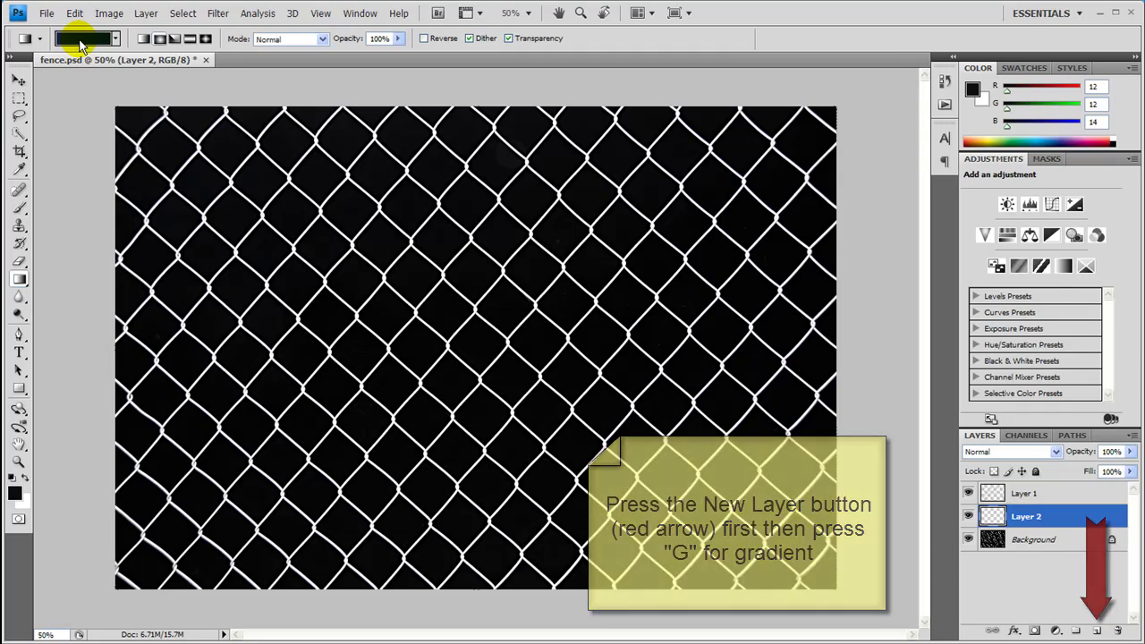
{"action": "left_click", "coordinate": [80, 41]}
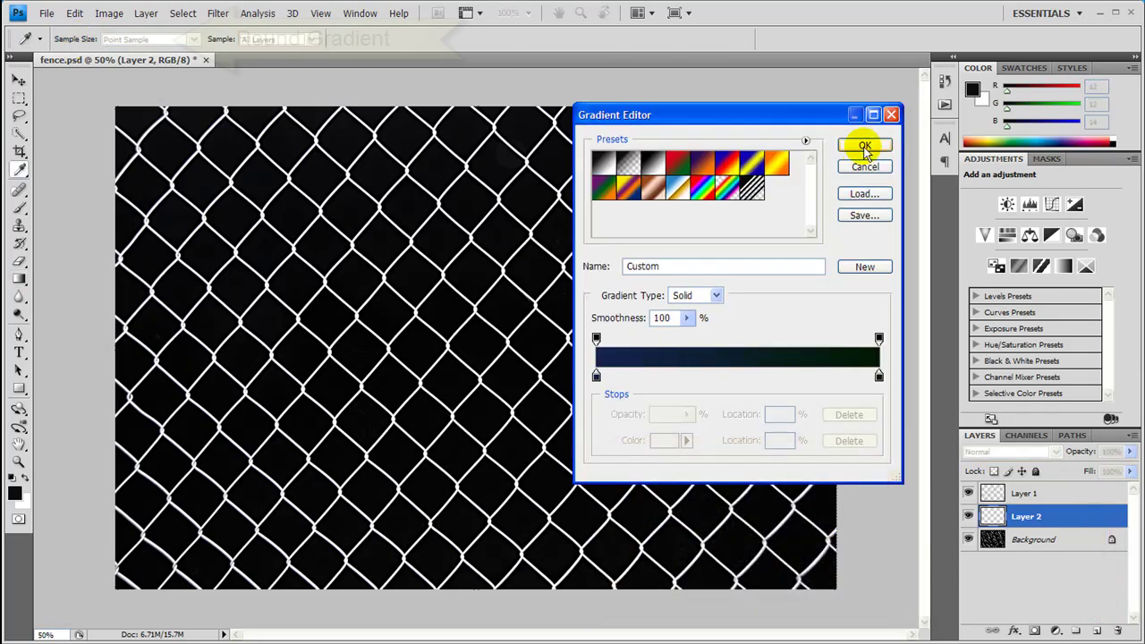
{"action": "left_click", "coordinate": [866, 145]}
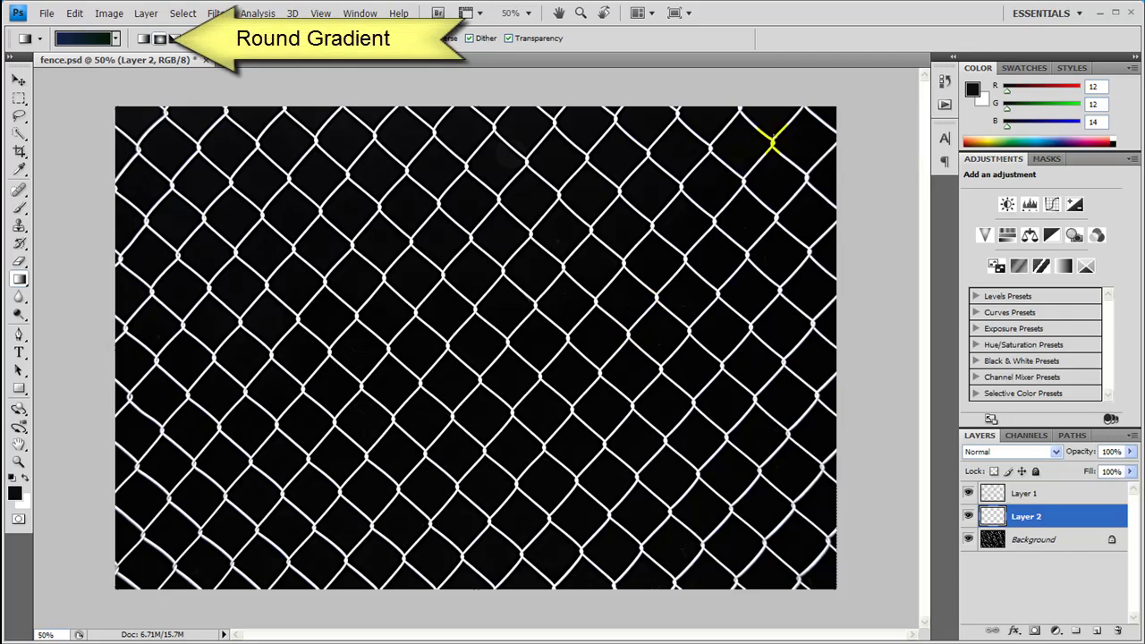
{"action": "left_click_drag", "start_coordinate": [810, 112], "coordinate": [309, 456]}
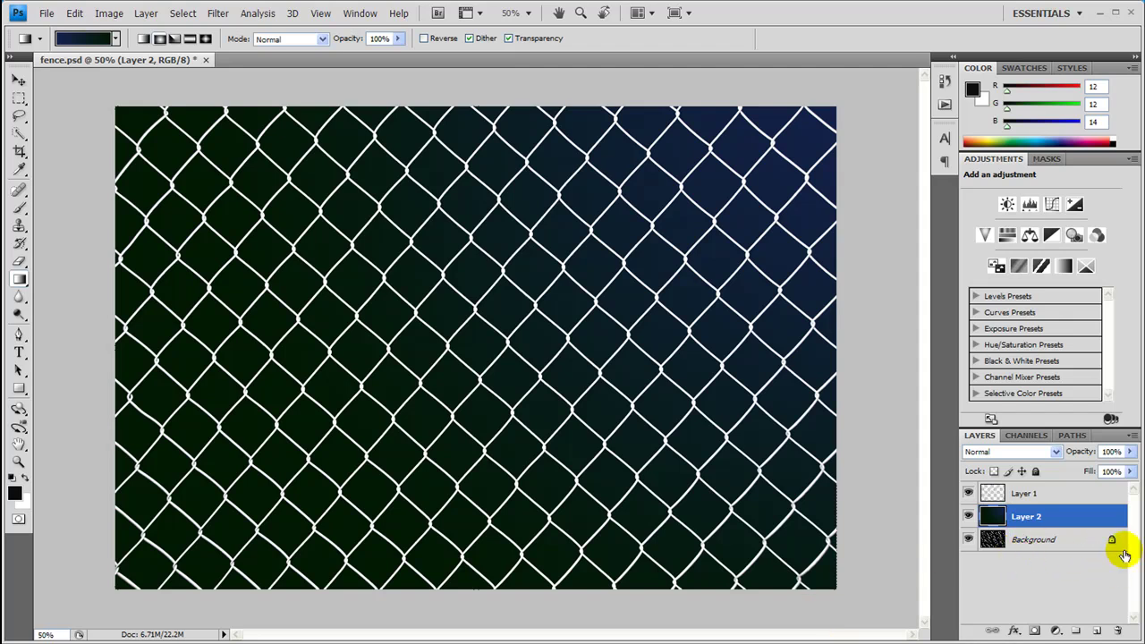
- Give Layer 1 an Outer Glow layer style at 100% opacity
{"action": "left_click", "coordinate": [1045, 495]}
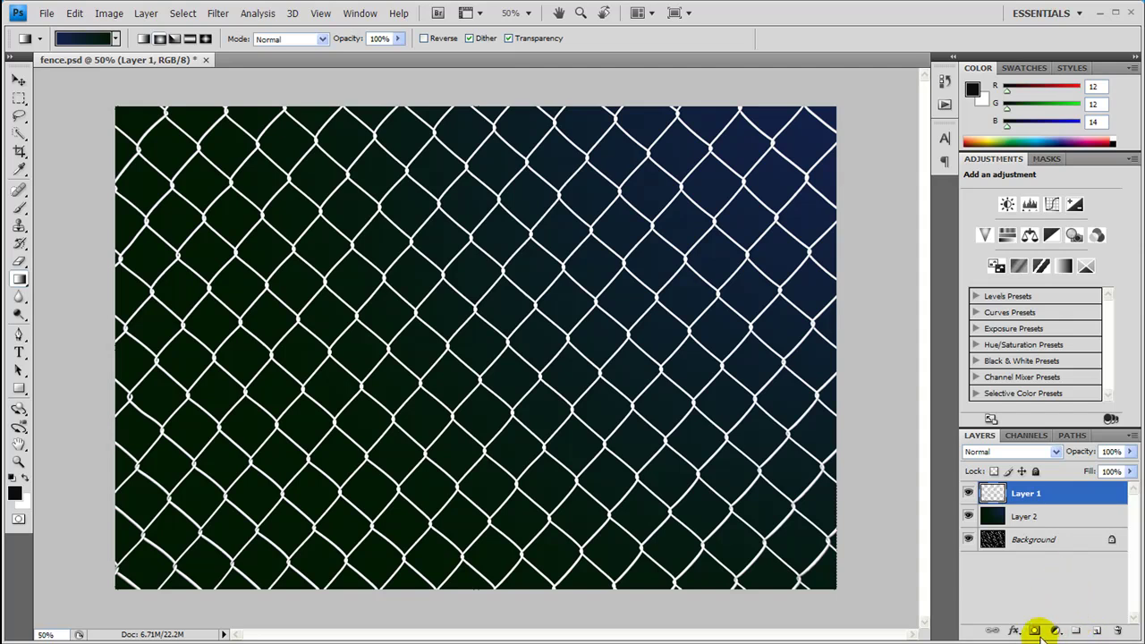
{"action": "key", "text": "space"}
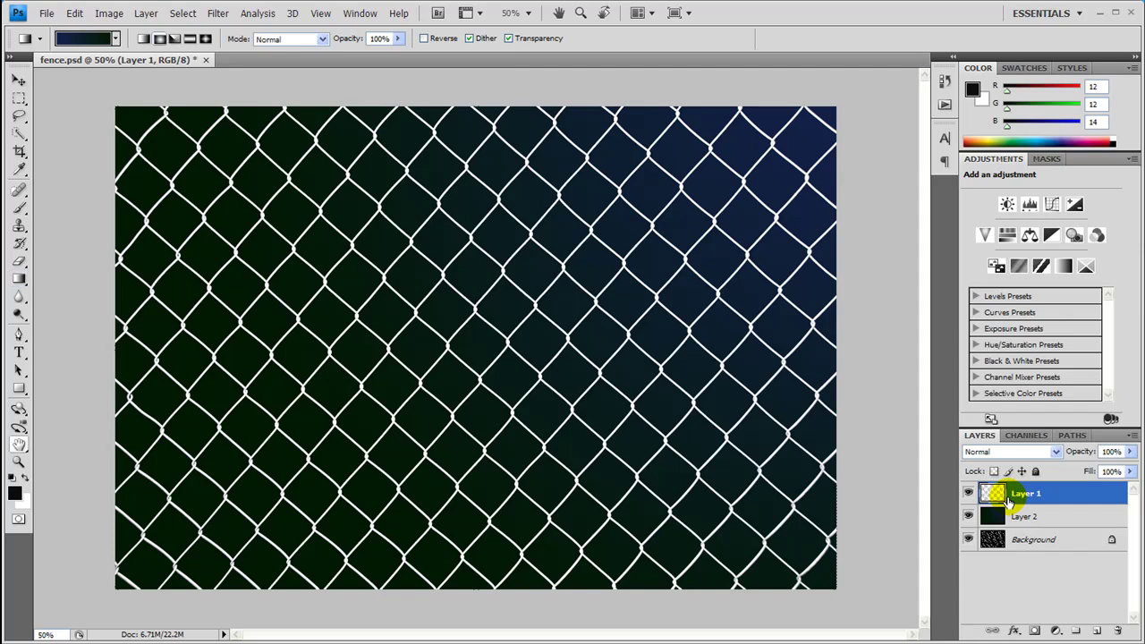
{"action": "double_click", "coordinate": [1008, 501]}
{"action": "left_click", "coordinate": [621, 315]}
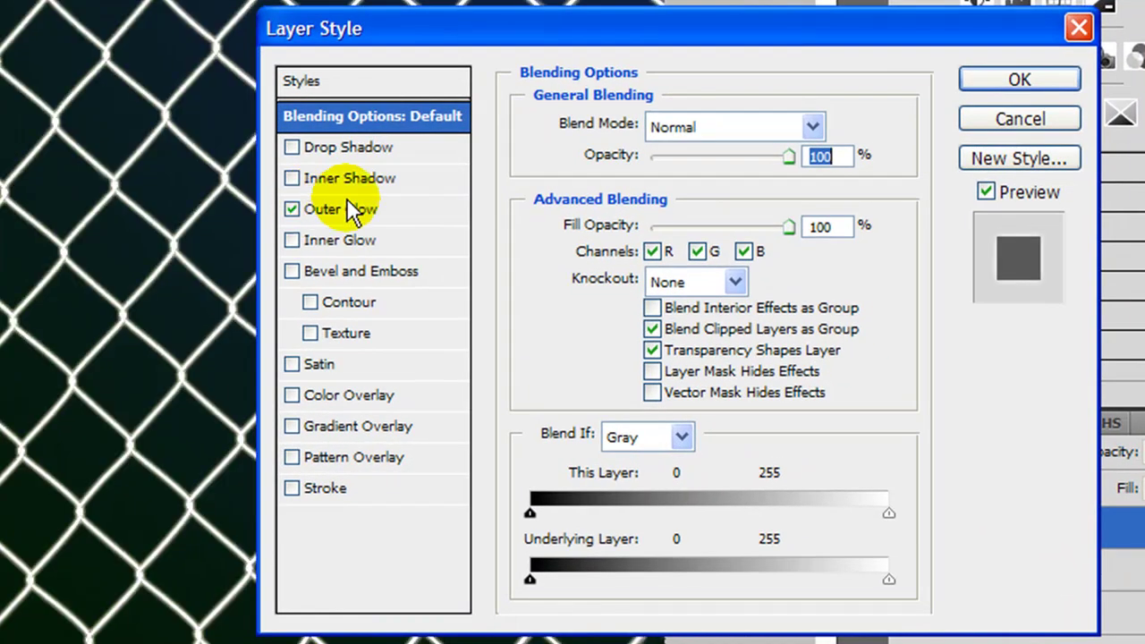
{"action": "left_click", "coordinate": [360, 211]}
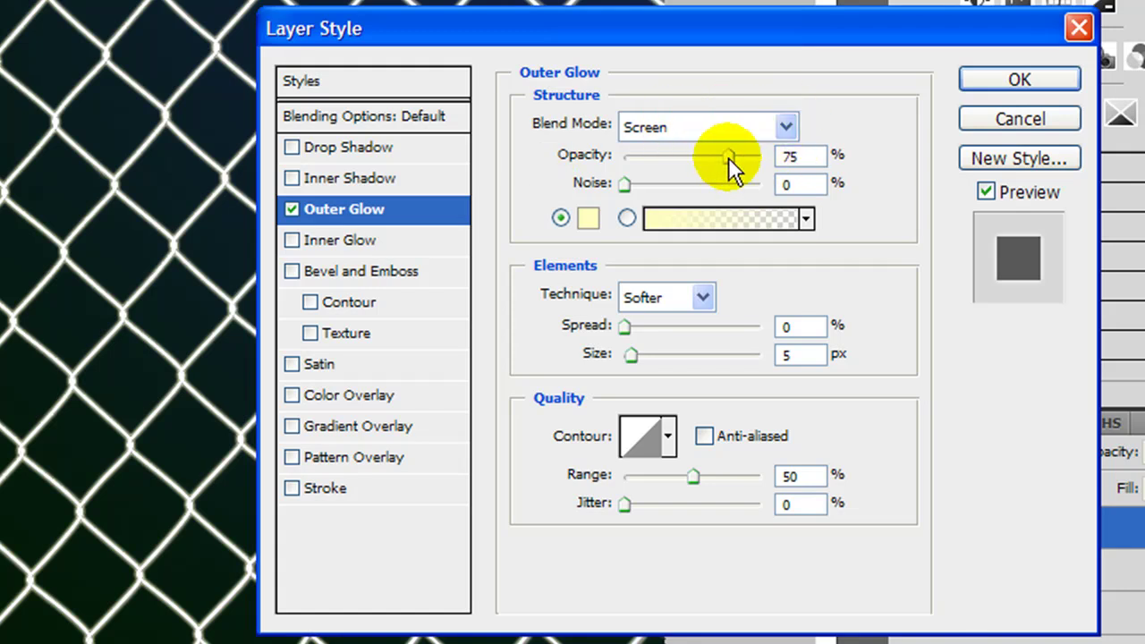
{"action": "left_click_drag", "start_coordinate": [730, 159], "coordinate": [795, 158]}
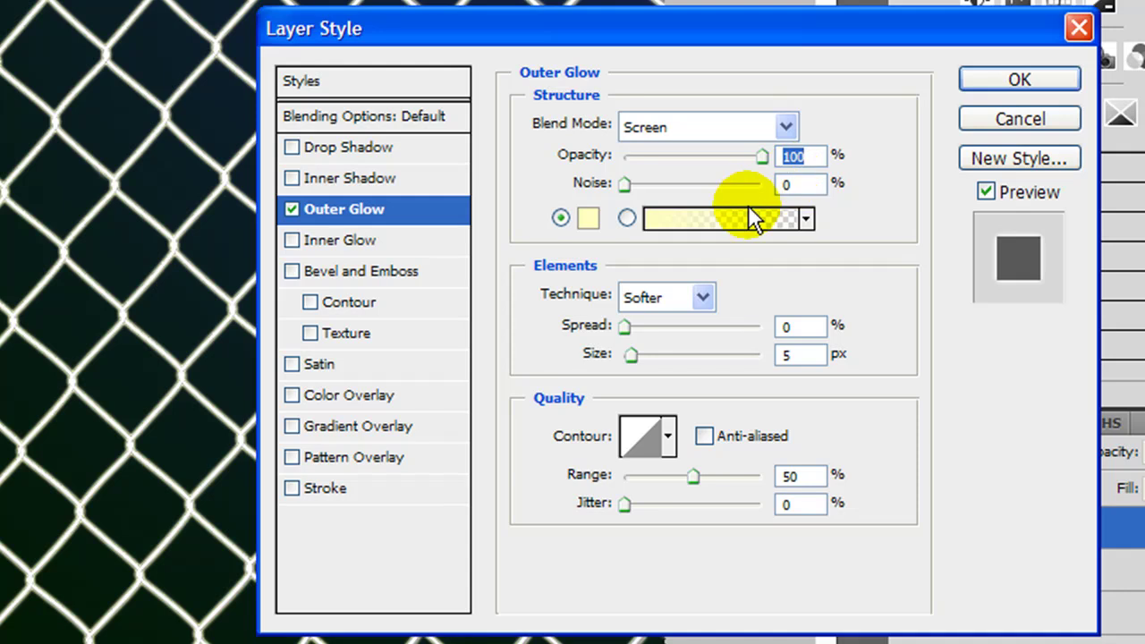
- Switch Inner Glow off and enable Inner Shadow (Multiply, 75% opacity, 5 px)
{"action": "left_click", "coordinate": [294, 237]}
{"action": "left_click", "coordinate": [332, 245]}
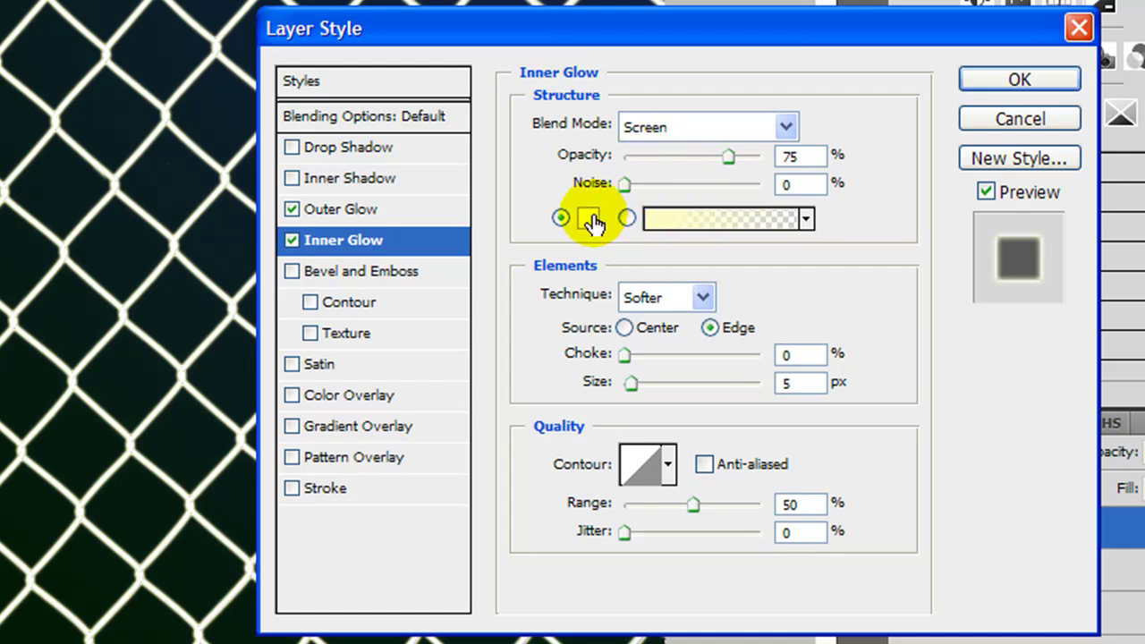
{"action": "left_click", "coordinate": [309, 211]}
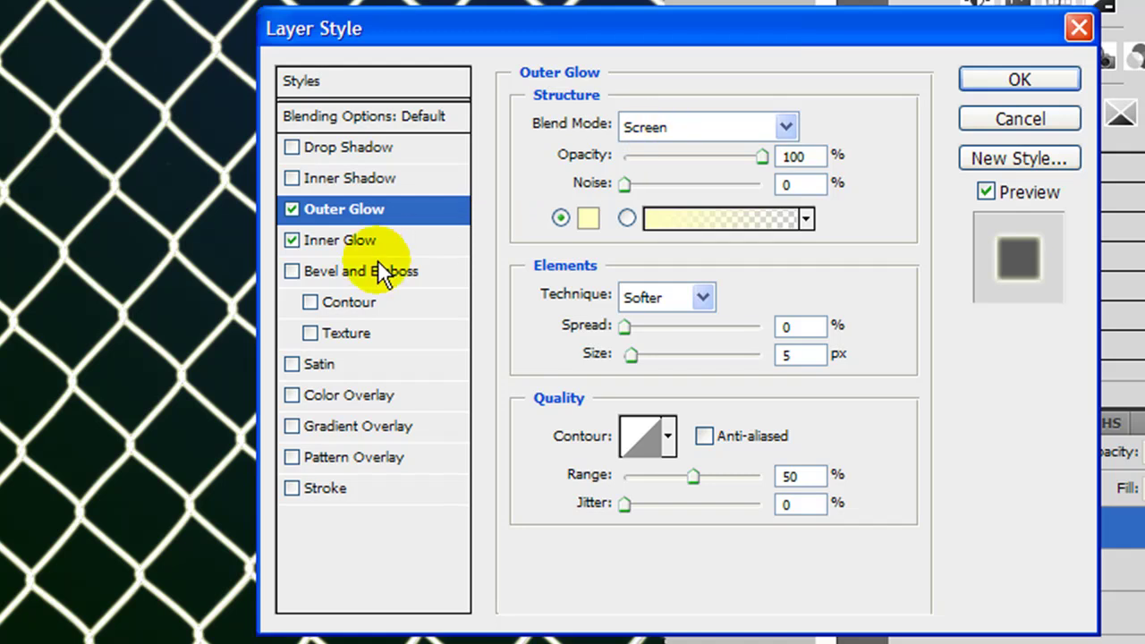
{"action": "left_click", "coordinate": [447, 241]}
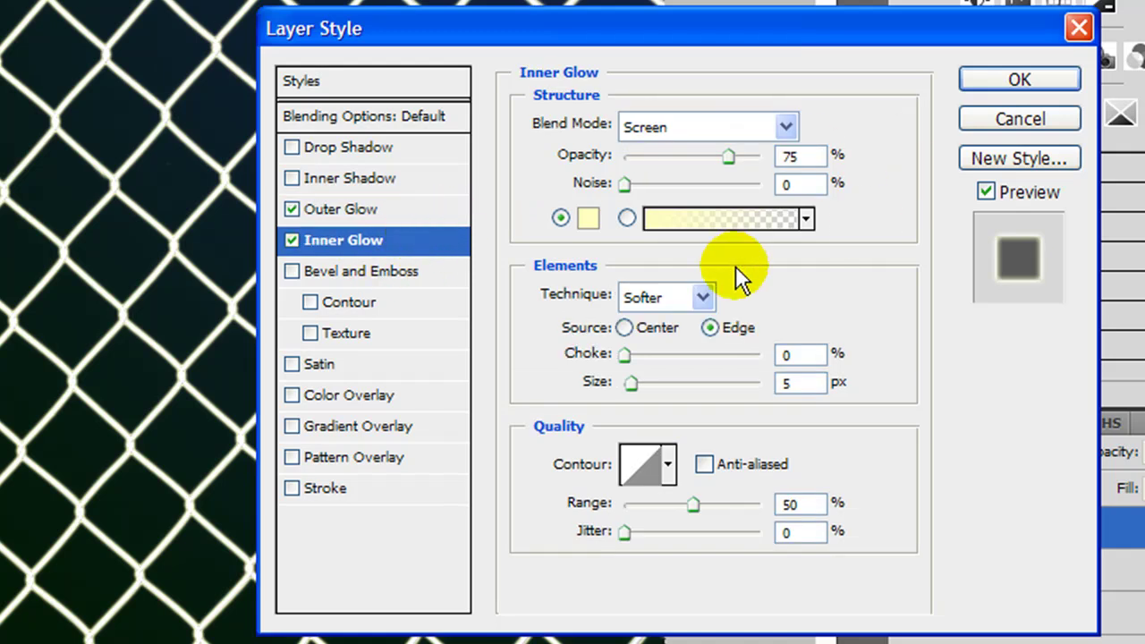
{"action": "left_click", "coordinate": [290, 243]}
{"action": "left_click", "coordinate": [292, 242]}
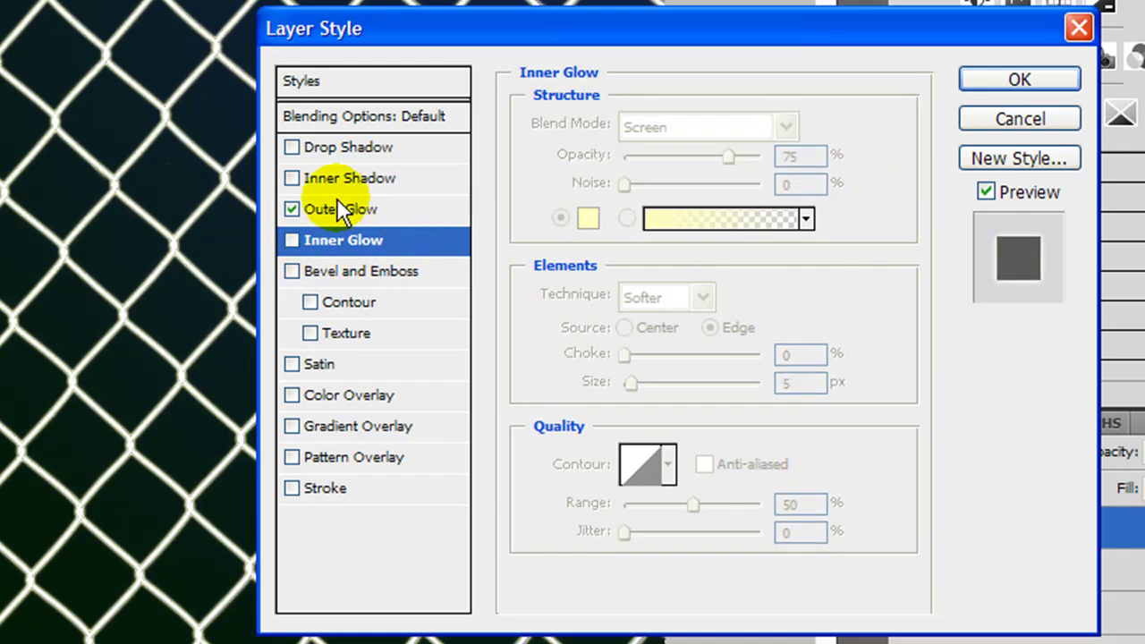
{"action": "left_click", "coordinate": [320, 181]}
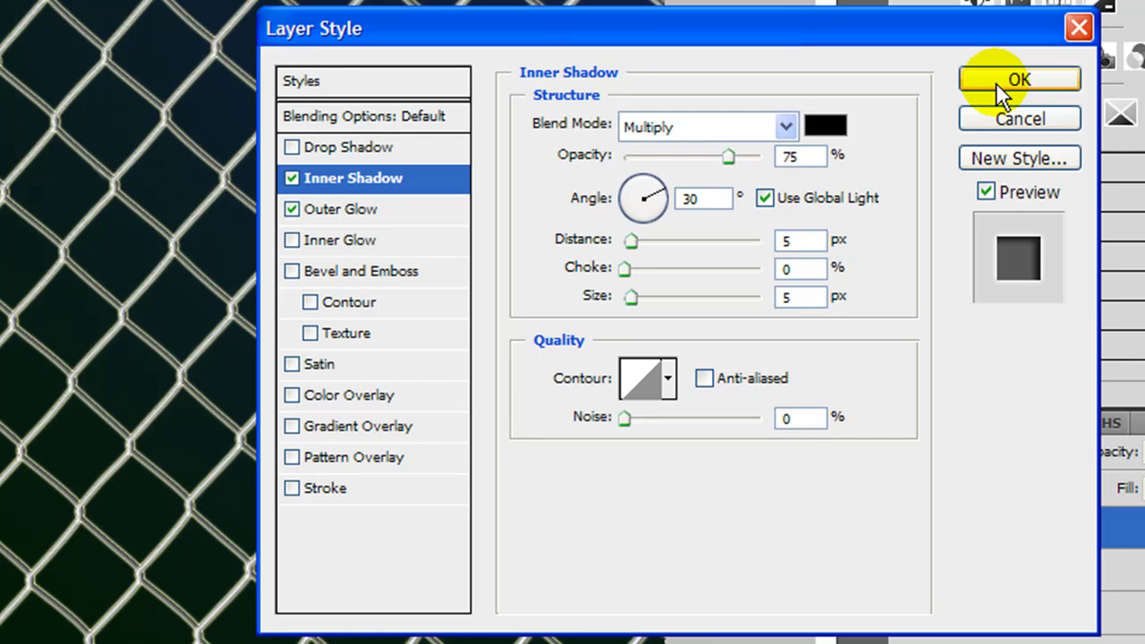
- Add a Metallic Snakeskin Pattern Overlay at about 72% opacity and 35% scale
{"action": "left_click", "coordinate": [362, 457]}
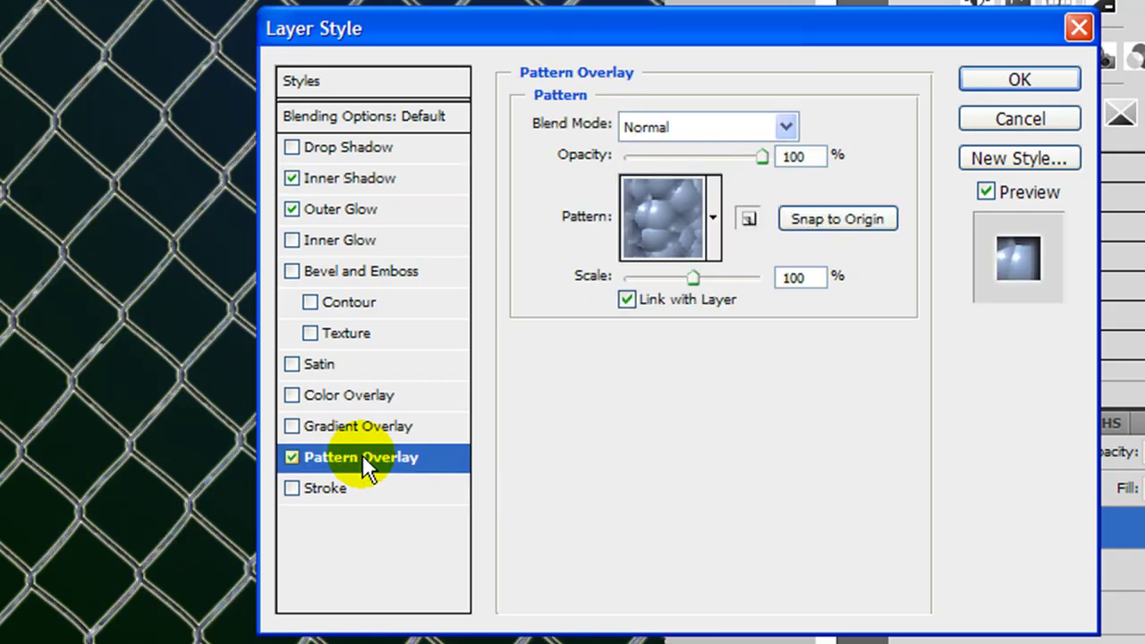
{"action": "left_click", "coordinate": [712, 218]}
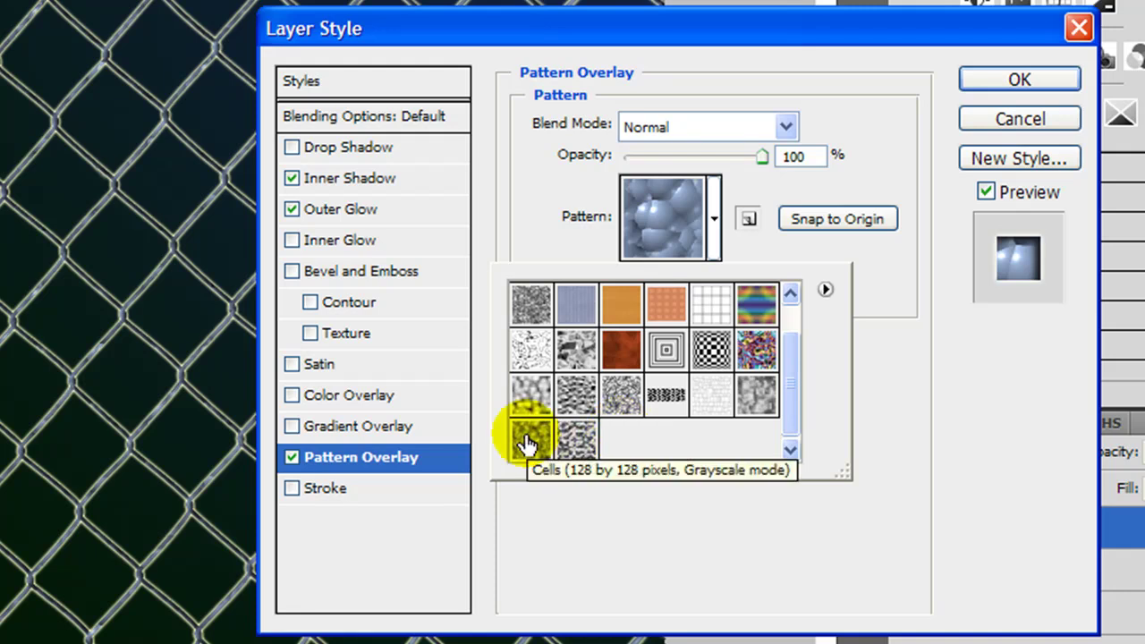
{"action": "left_click", "coordinate": [581, 400]}
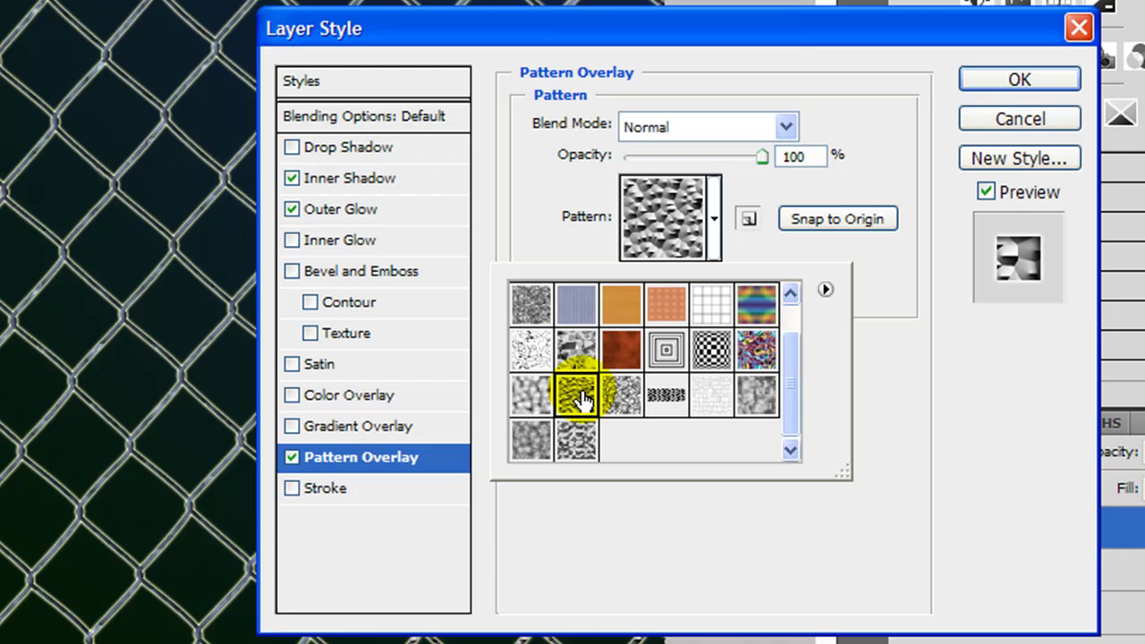
{"action": "left_click", "coordinate": [919, 427]}
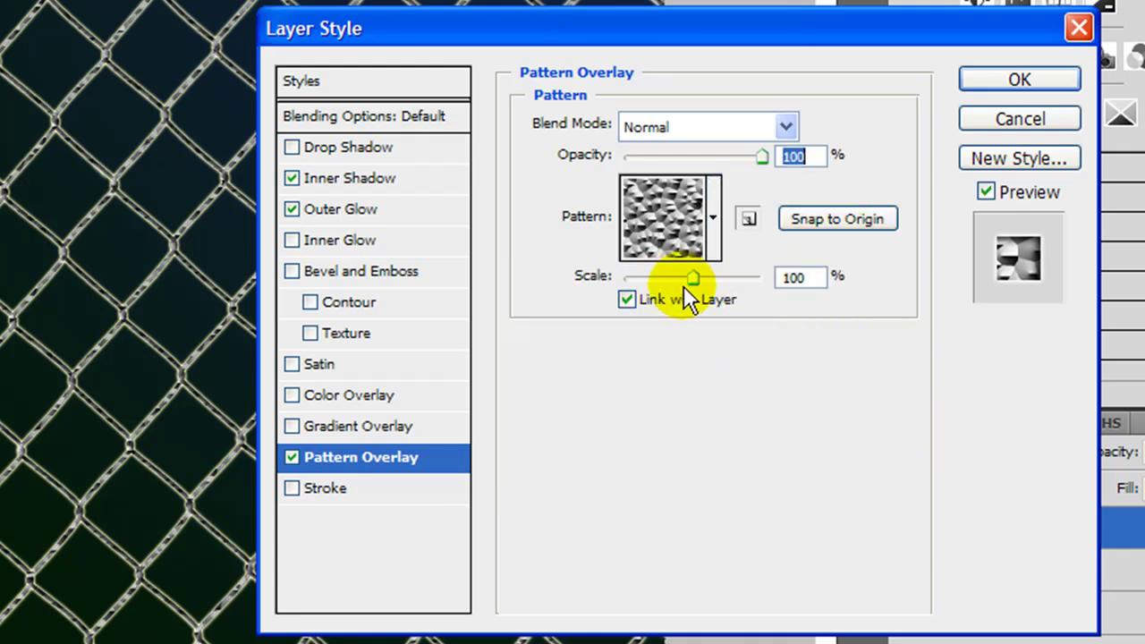
{"action": "left_click_drag", "start_coordinate": [757, 154], "coordinate": [725, 155]}
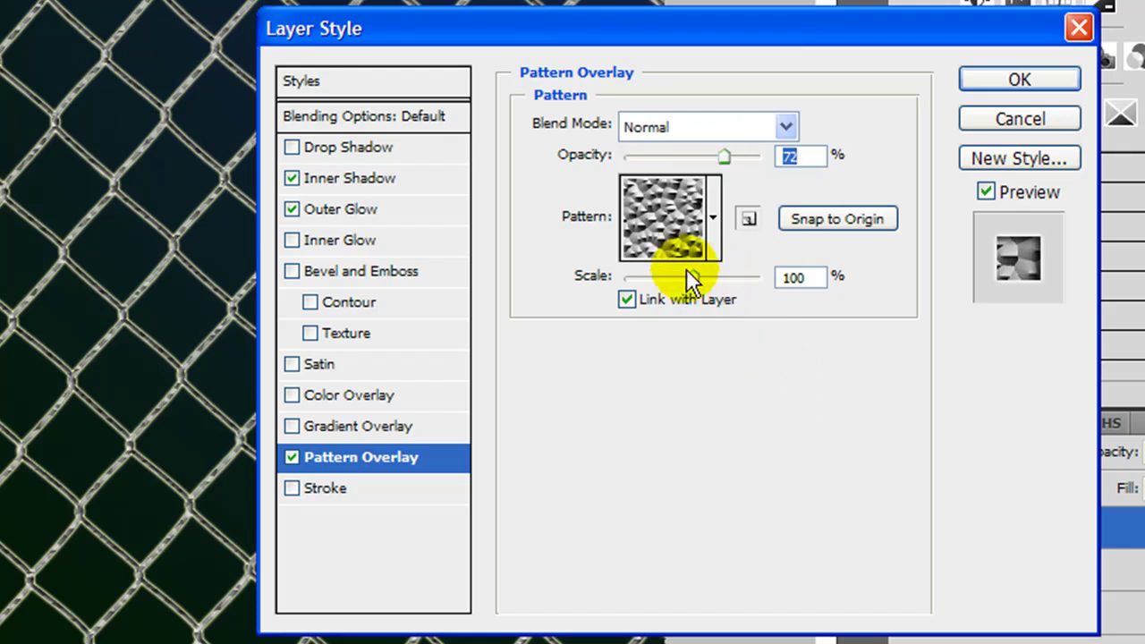
{"action": "double_click", "coordinate": [806, 276]}
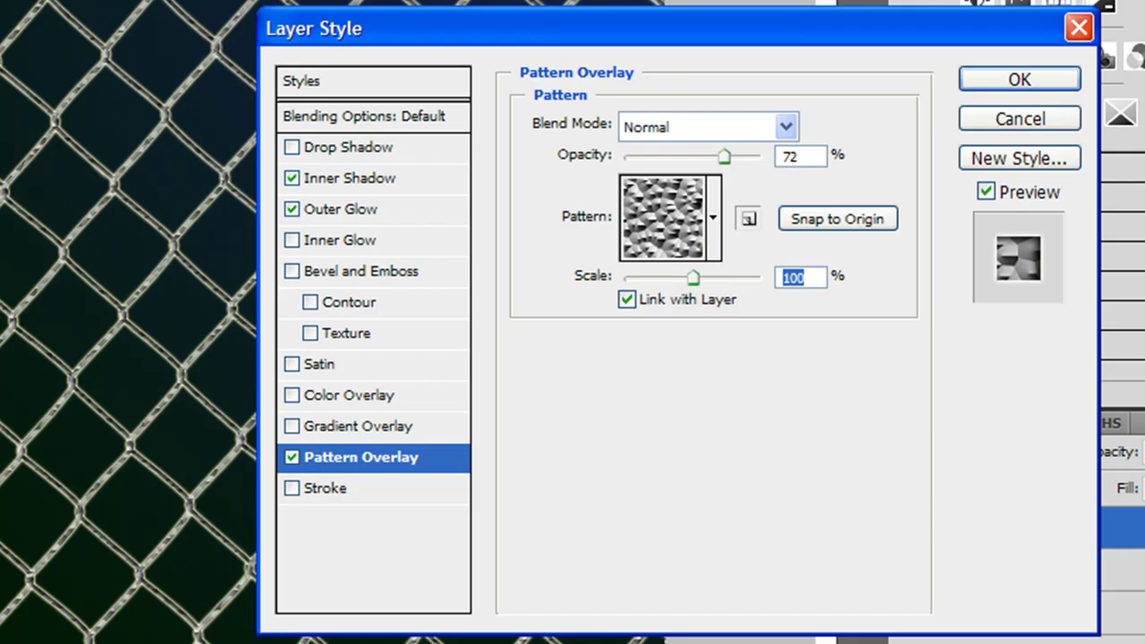
{"action": "type", "text": "35"}
{"action": "key", "text": "Tab"}
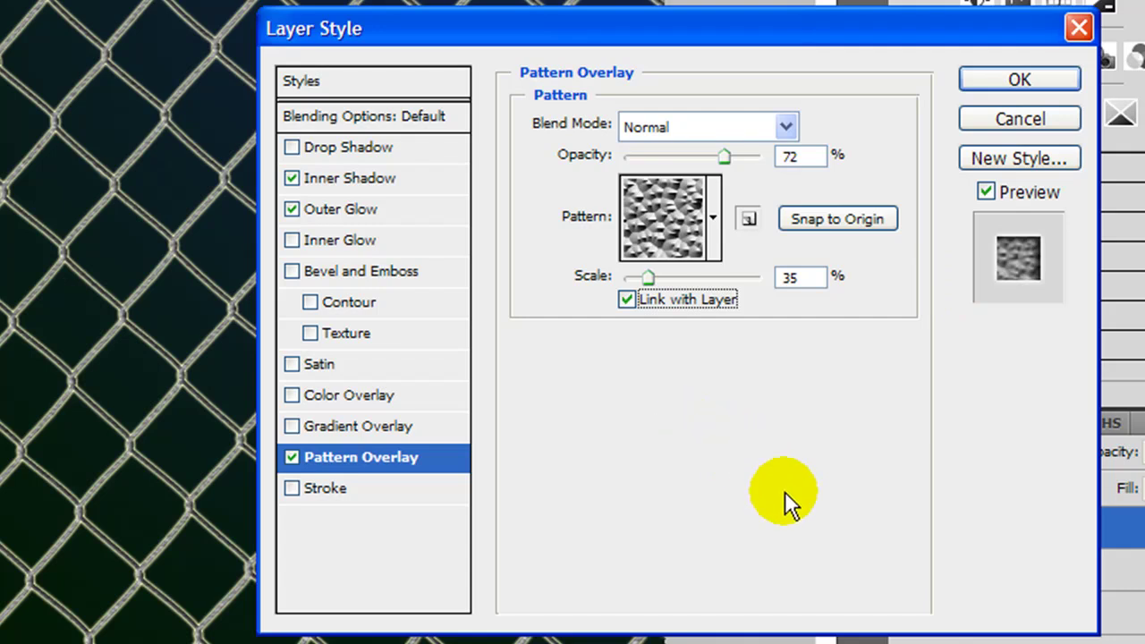
- Switch the overlay to Tie Dye at 100% opacity and 1000% scale, and apply the style
{"action": "left_click", "coordinate": [713, 218]}
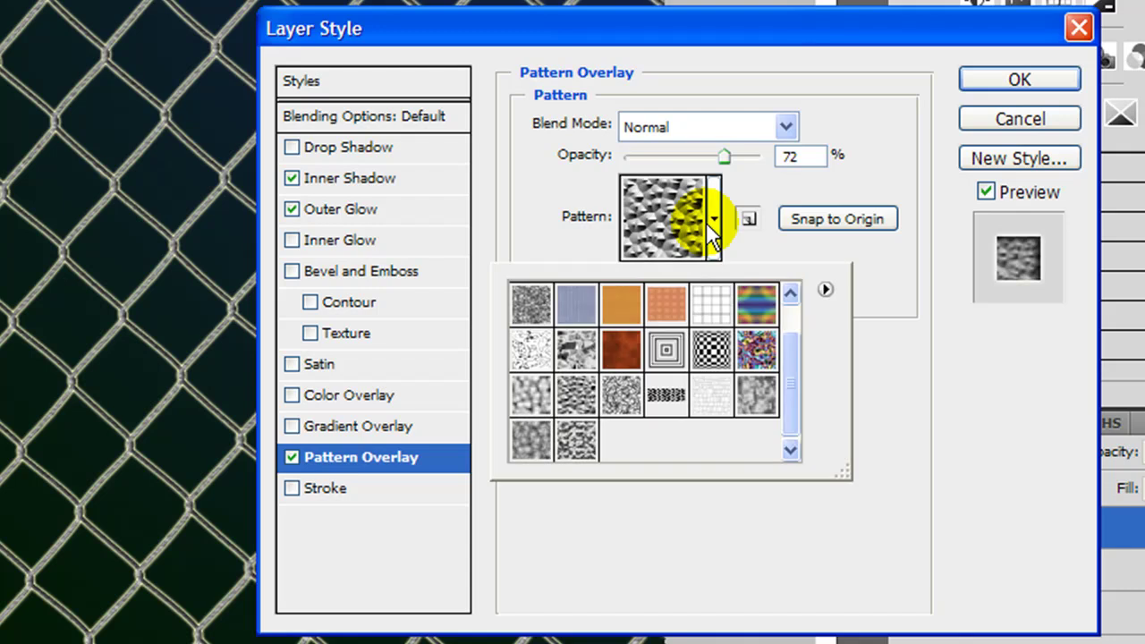
{"action": "scroll", "coordinate": [681, 385], "scroll_direction": "up", "scroll_amount": 1}
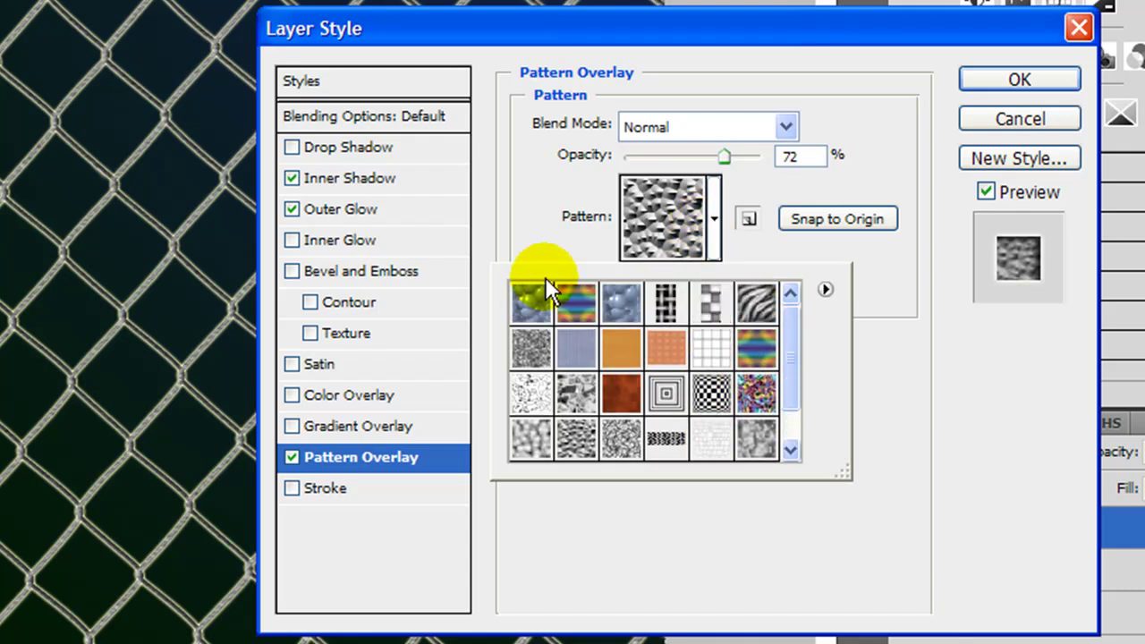
{"action": "left_click", "coordinate": [571, 309]}
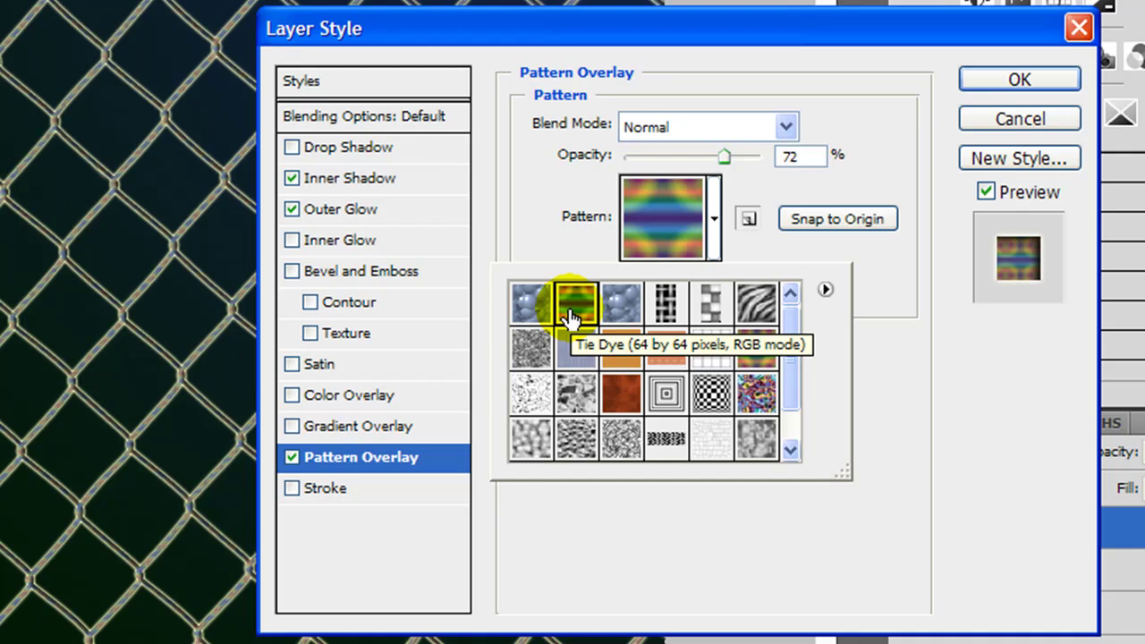
{"action": "left_click", "coordinate": [728, 154]}
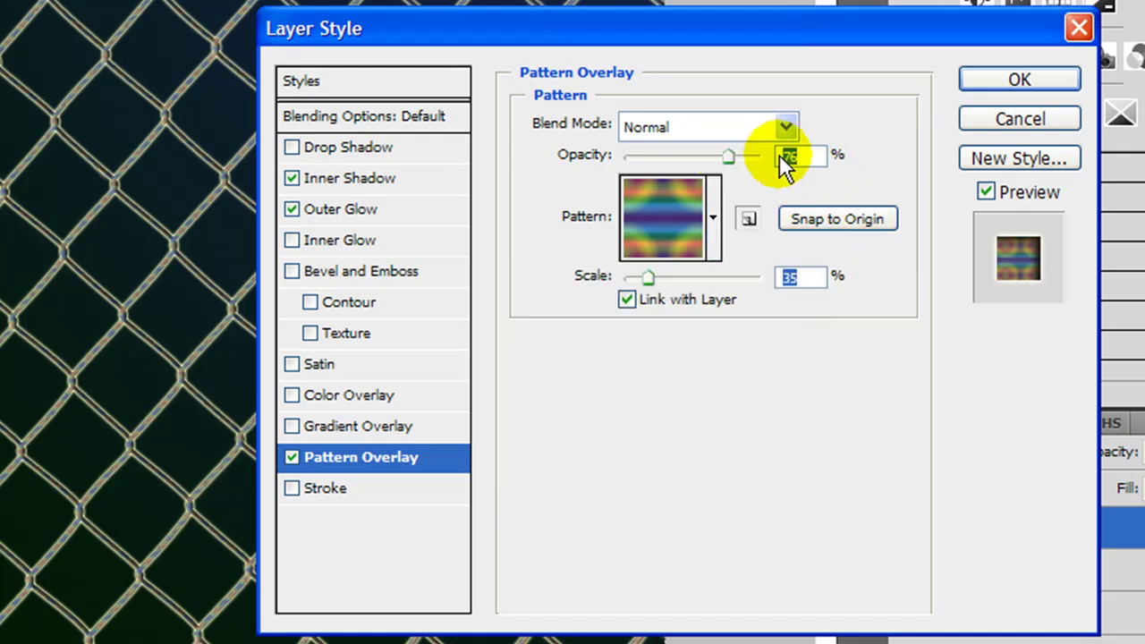
{"action": "type", "text": "100"}
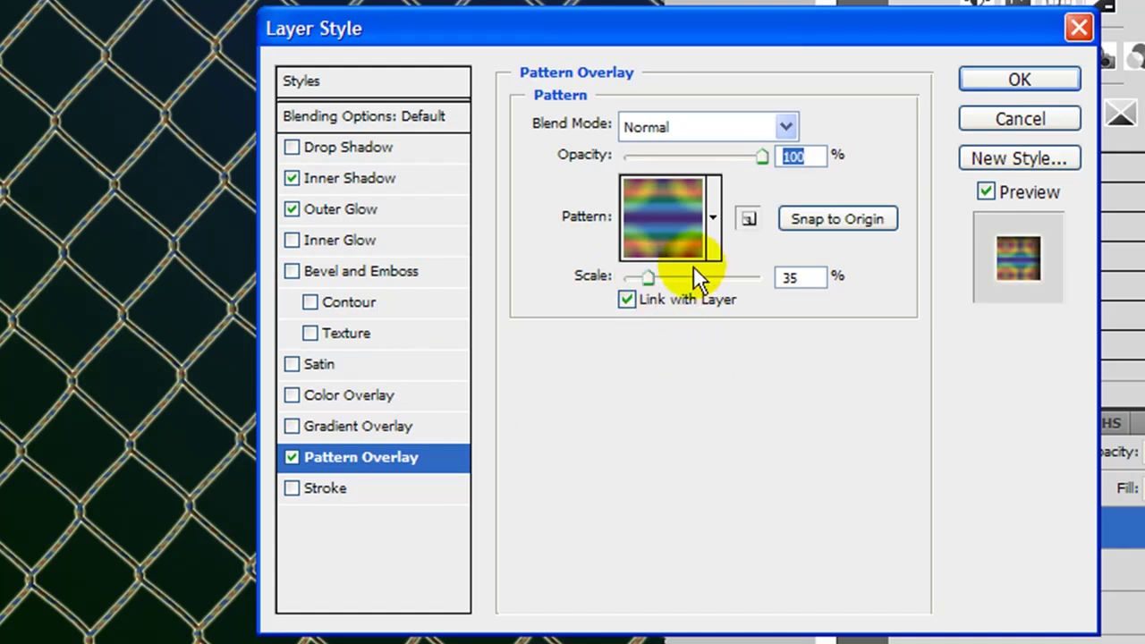
{"action": "left_click_drag", "start_coordinate": [651, 277], "coordinate": [696, 277]}
{"action": "type", "text": "1000"}
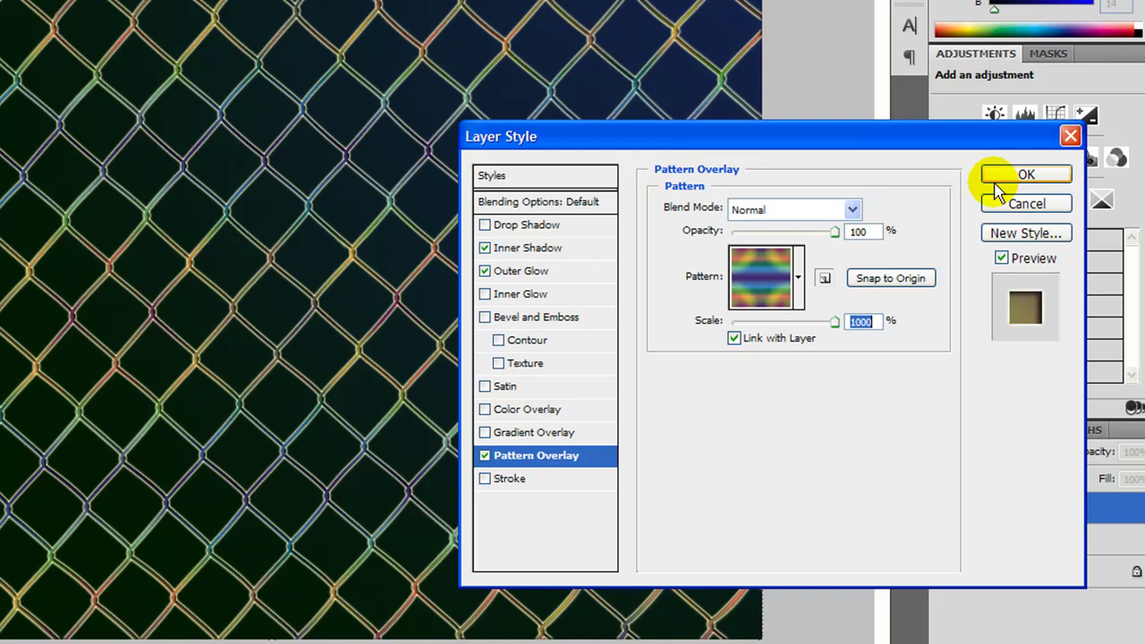
{"action": "left_click", "coordinate": [993, 81]}
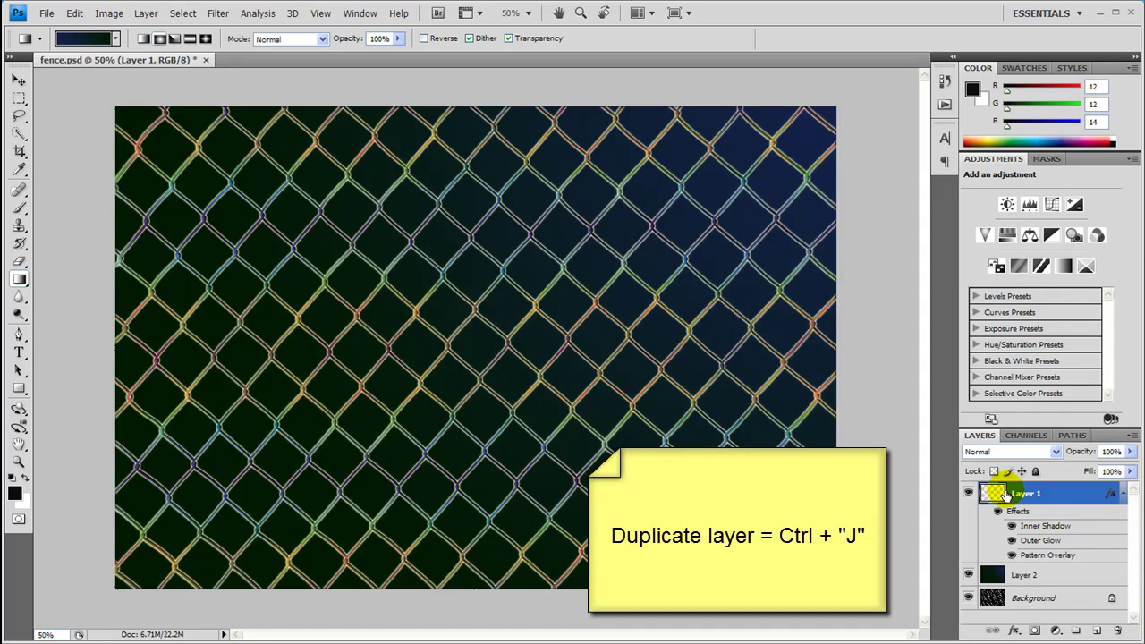
- Duplicate Layer 1 with its effects, collapse both effects lists, and reselect Layer 1 copy
{"action": "key", "text": "ctrl+j"}
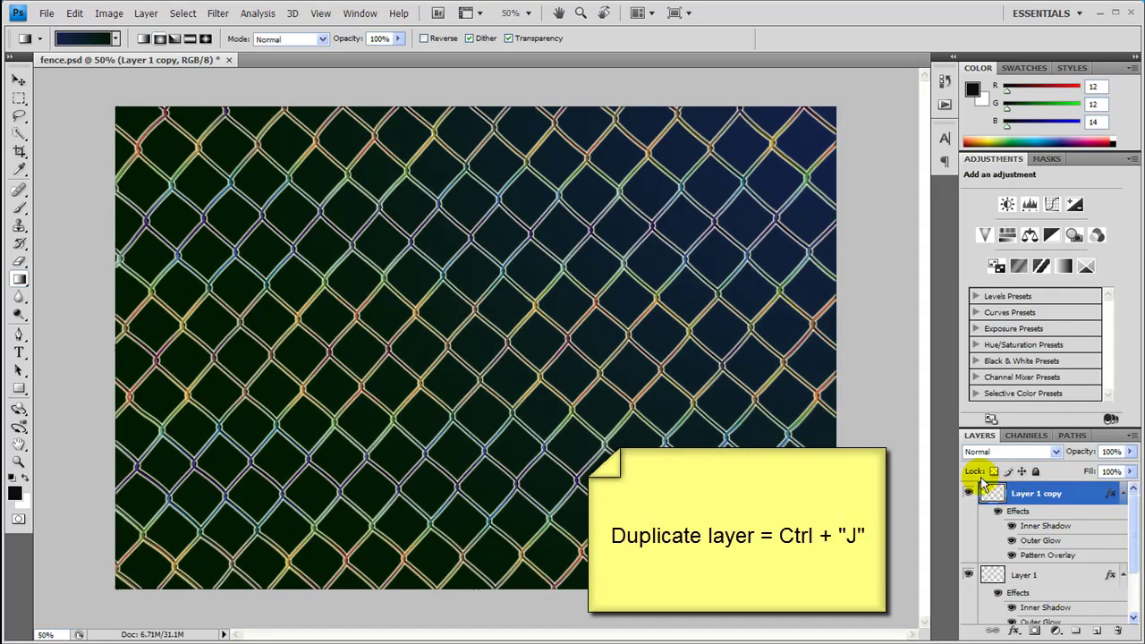
{"action": "left_click", "coordinate": [1124, 494]}
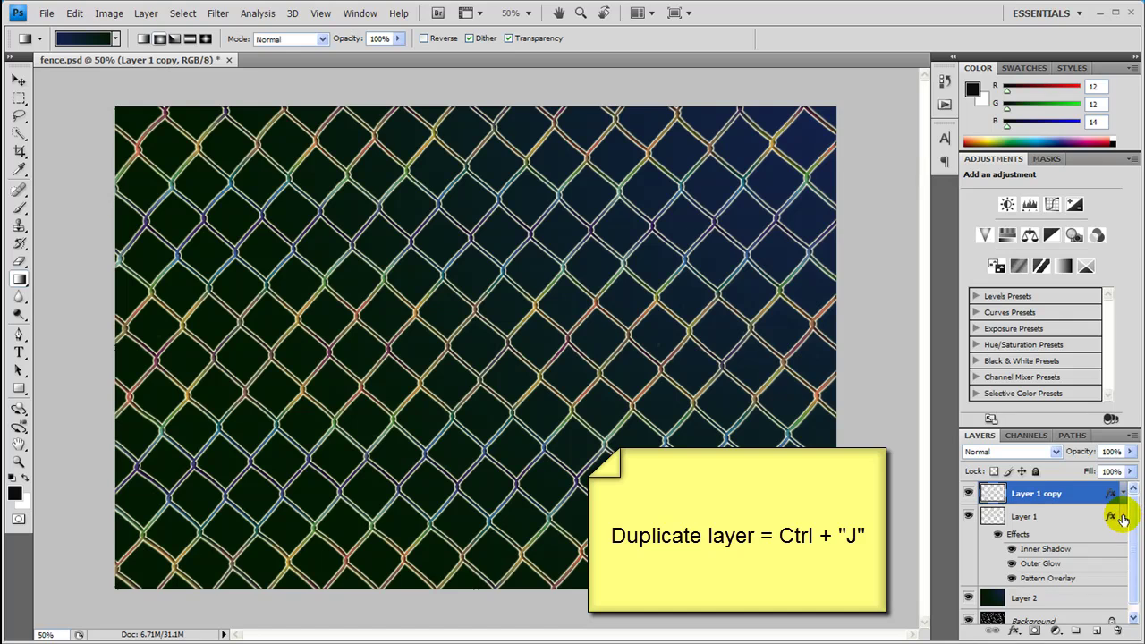
{"action": "left_click", "coordinate": [1123, 517]}
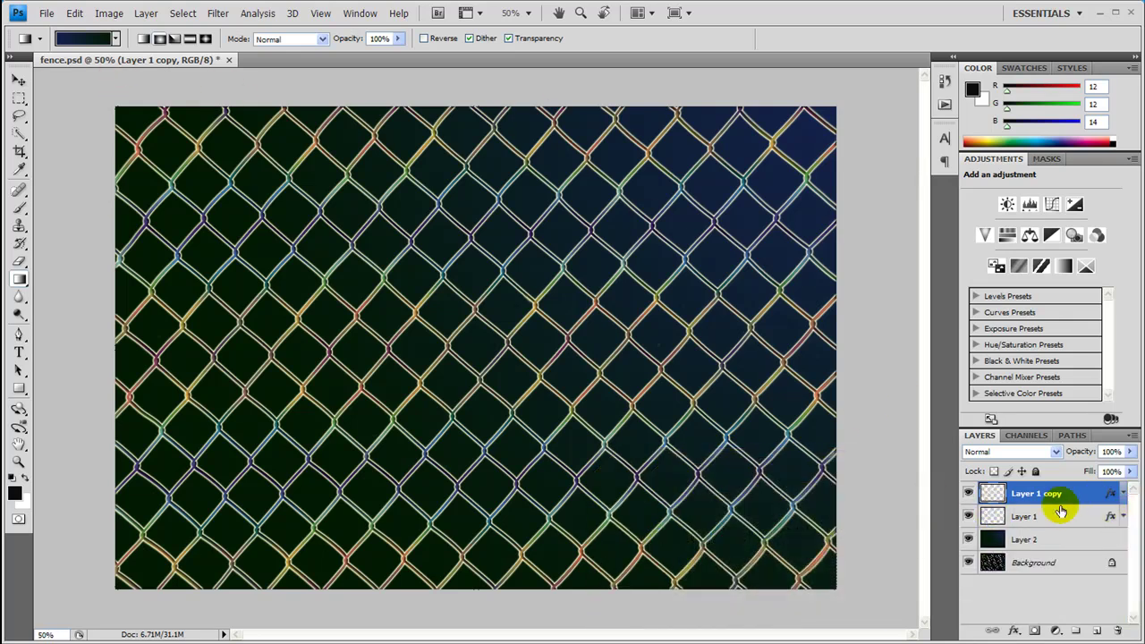
{"action": "left_click", "coordinate": [988, 516]}
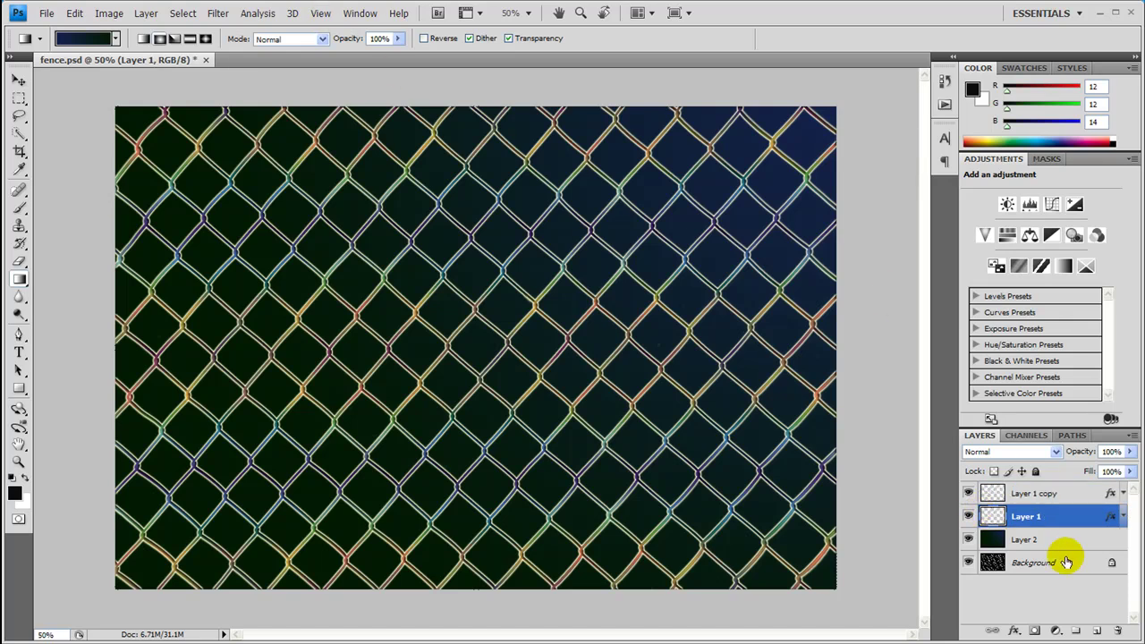
{"action": "left_click", "coordinate": [992, 491]}
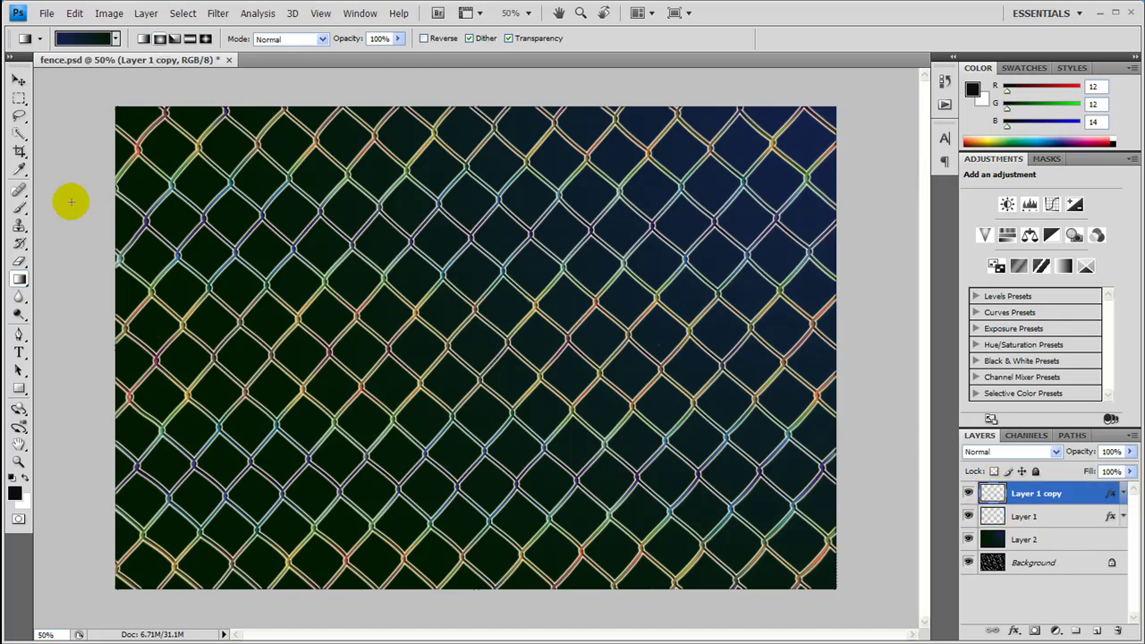
- Type 'Visit developphp.com' at 120 pt in a text box across the fence's middle
{"action": "left_click", "coordinate": [19, 352]}
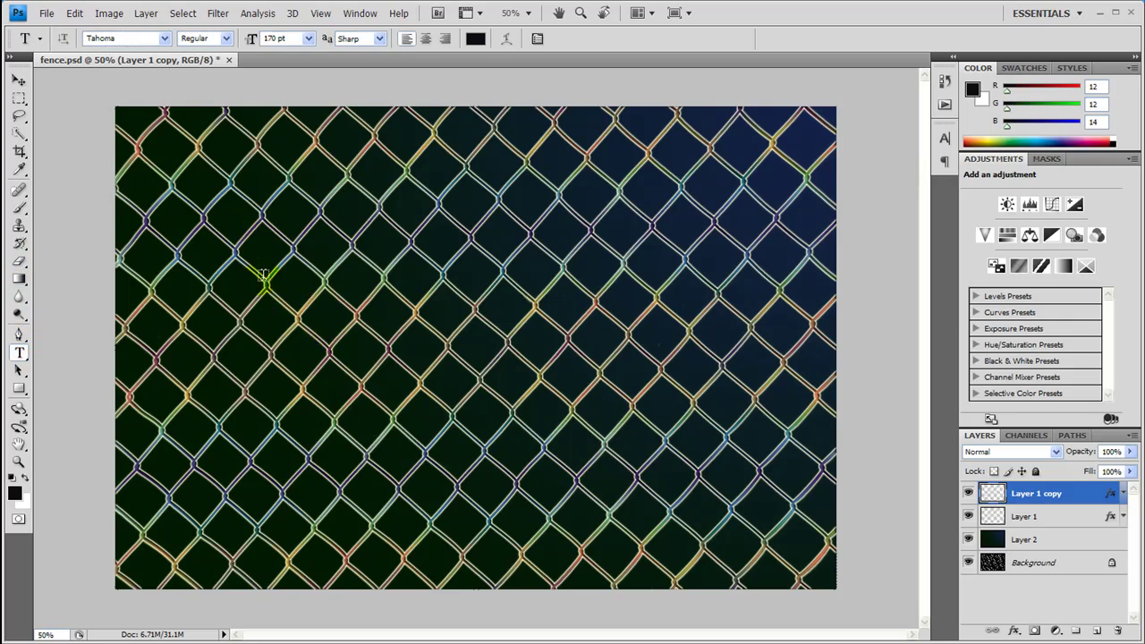
{"action": "left_click_drag", "start_coordinate": [188, 228], "coordinate": [790, 435]}
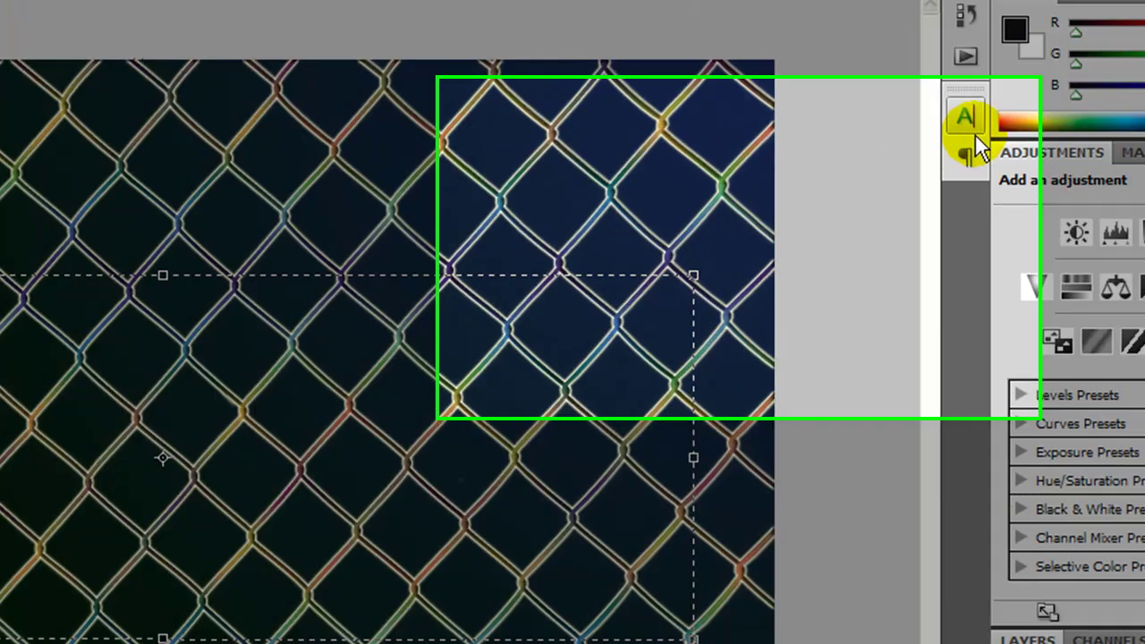
{"action": "left_click", "coordinate": [945, 138]}
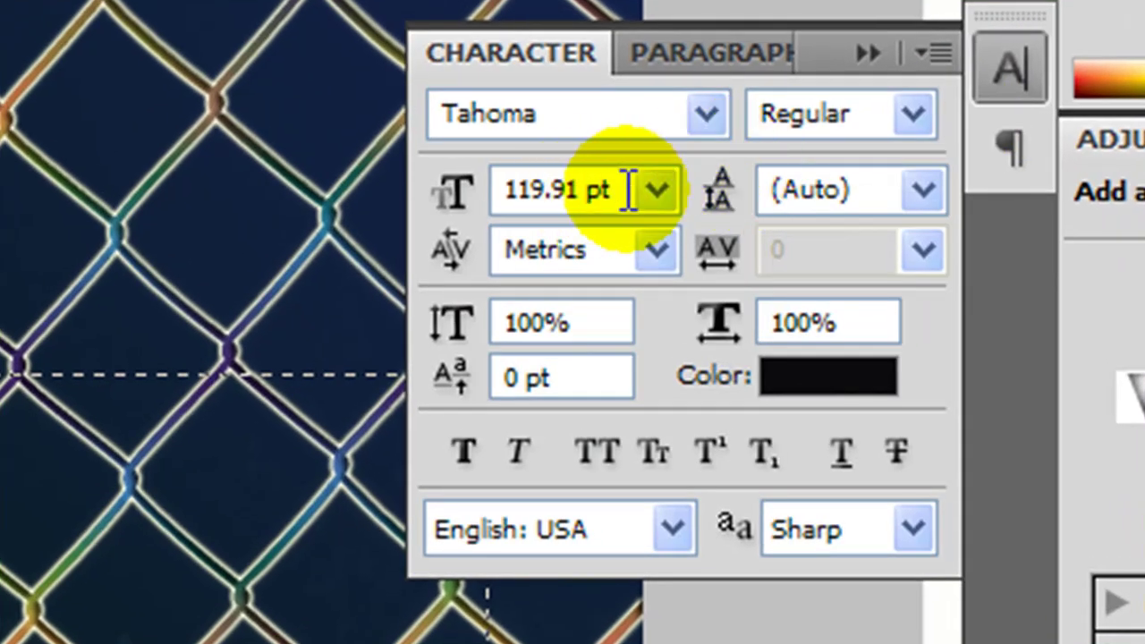
{"action": "left_click", "coordinate": [630, 190]}
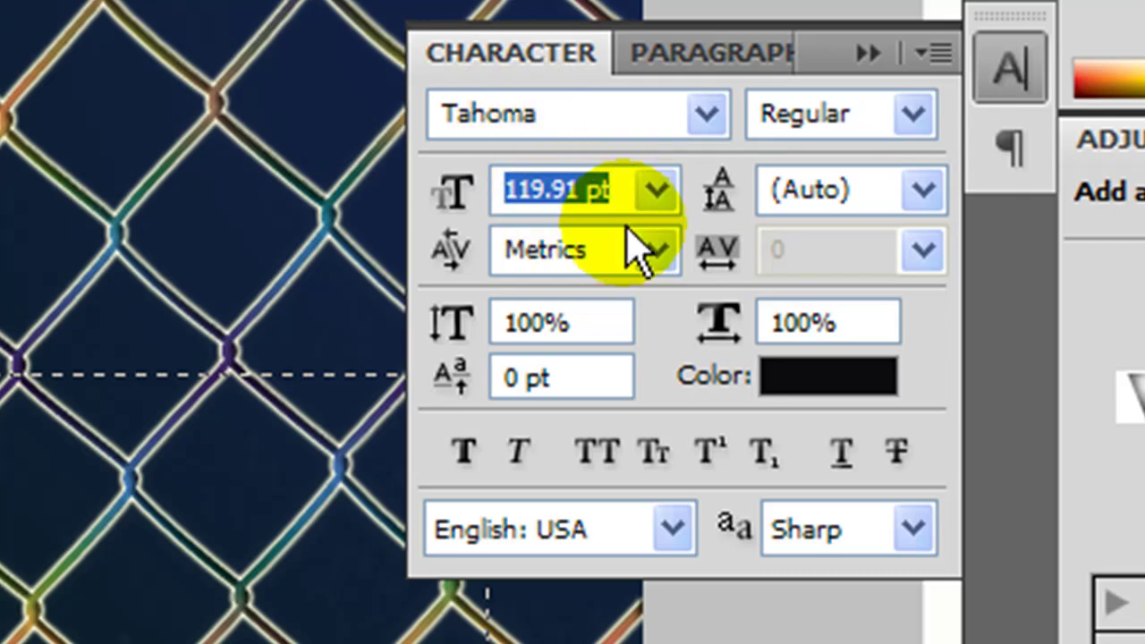
{"action": "type", "text": "120"}
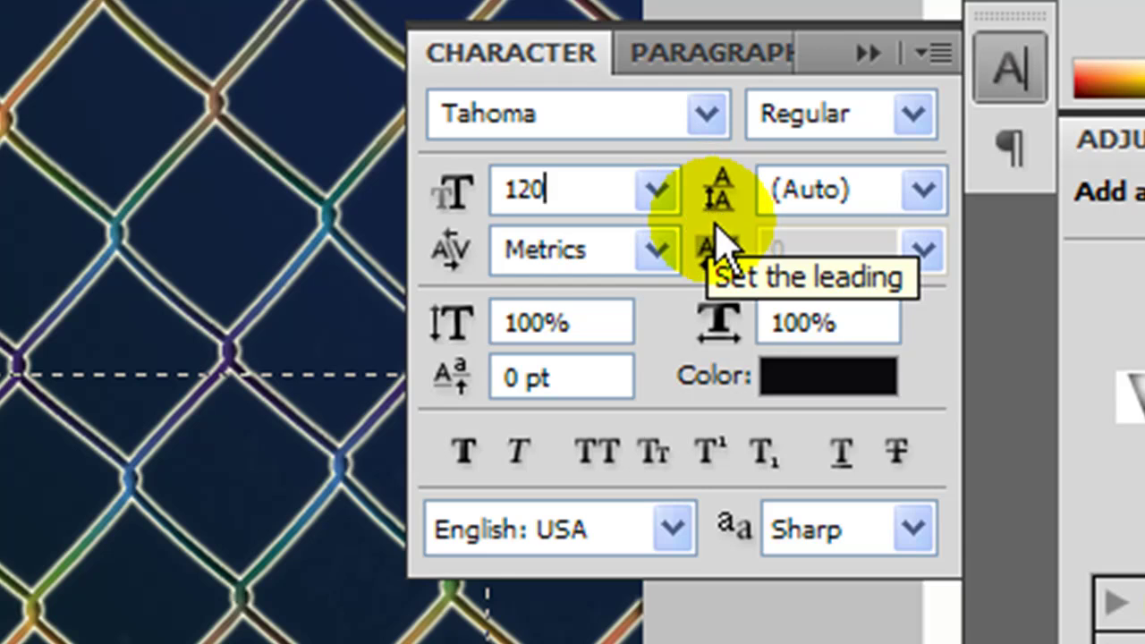
{"action": "key", "text": "Return"}
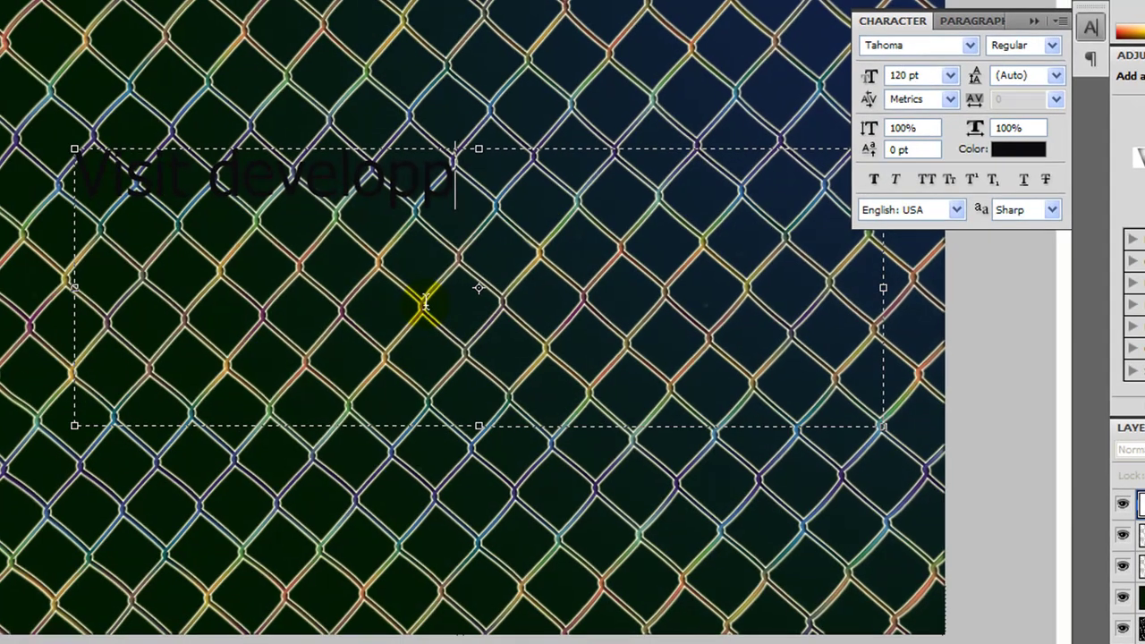
{"action": "type", "text": "pphp"}
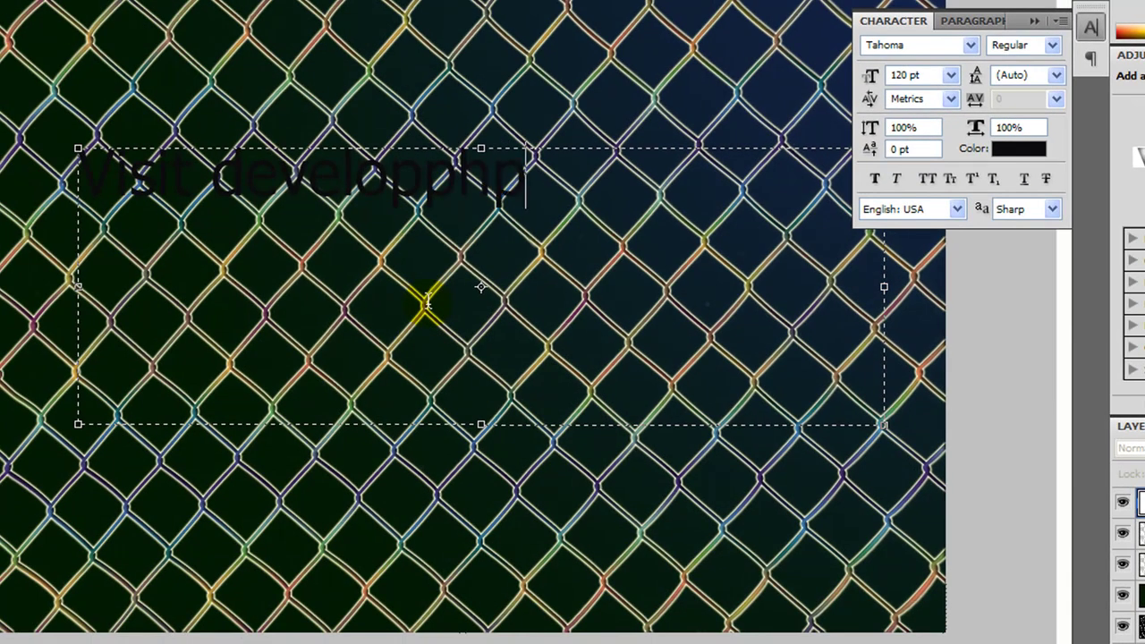
{"action": "type", "text": ".com"}
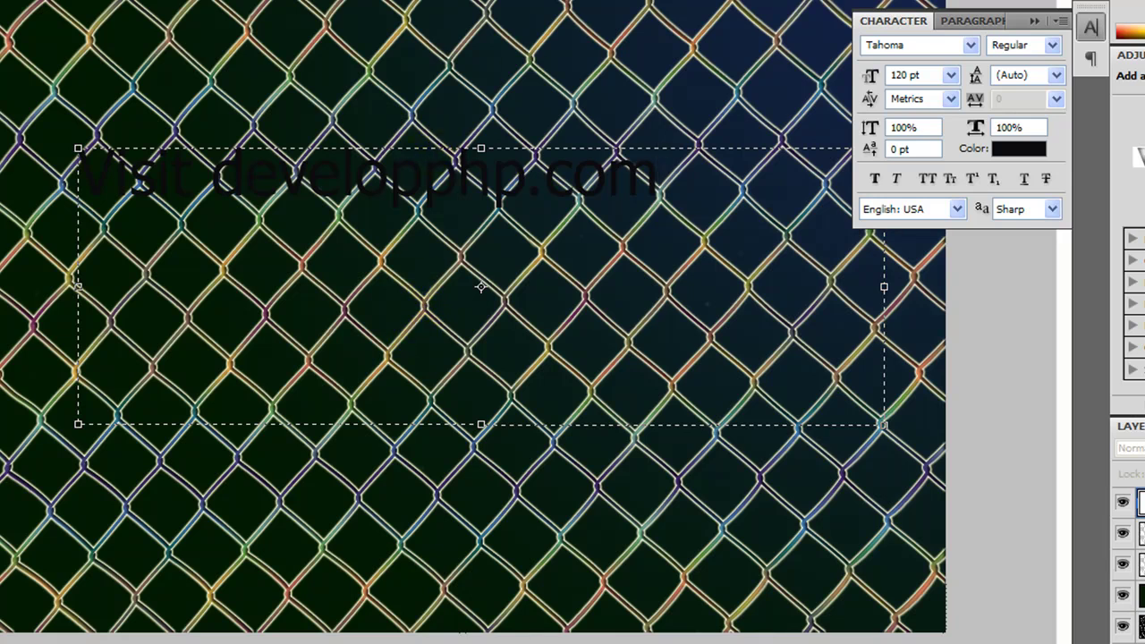
{"action": "key", "text": "ctrl+Return"}
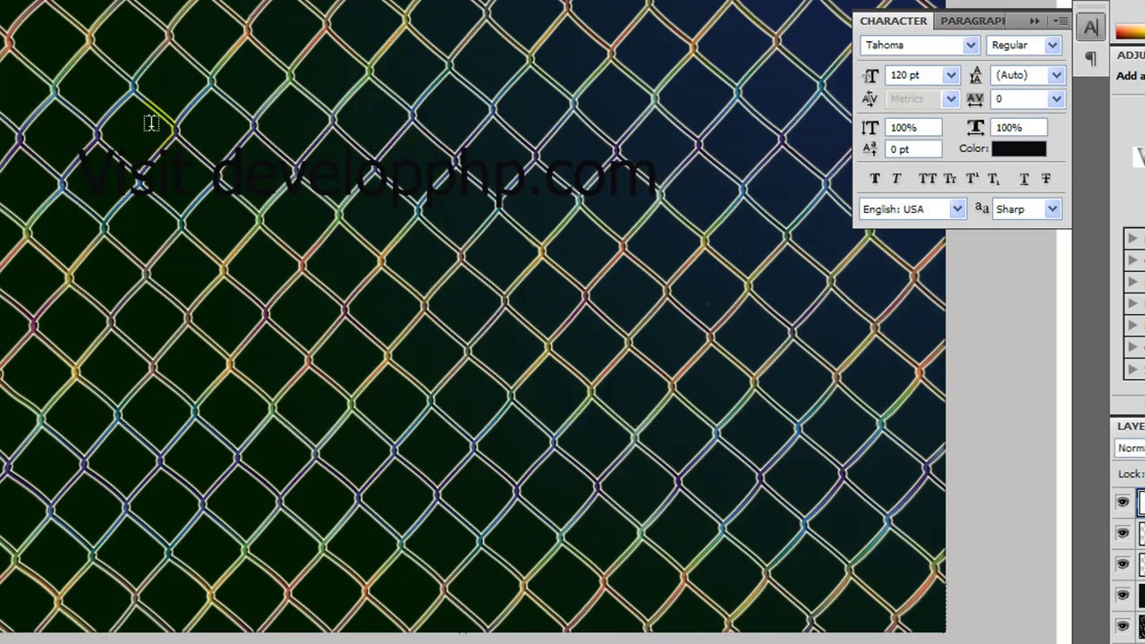
- Enlarge the Tahoma text to 150 pt
{"action": "key", "text": "v"}
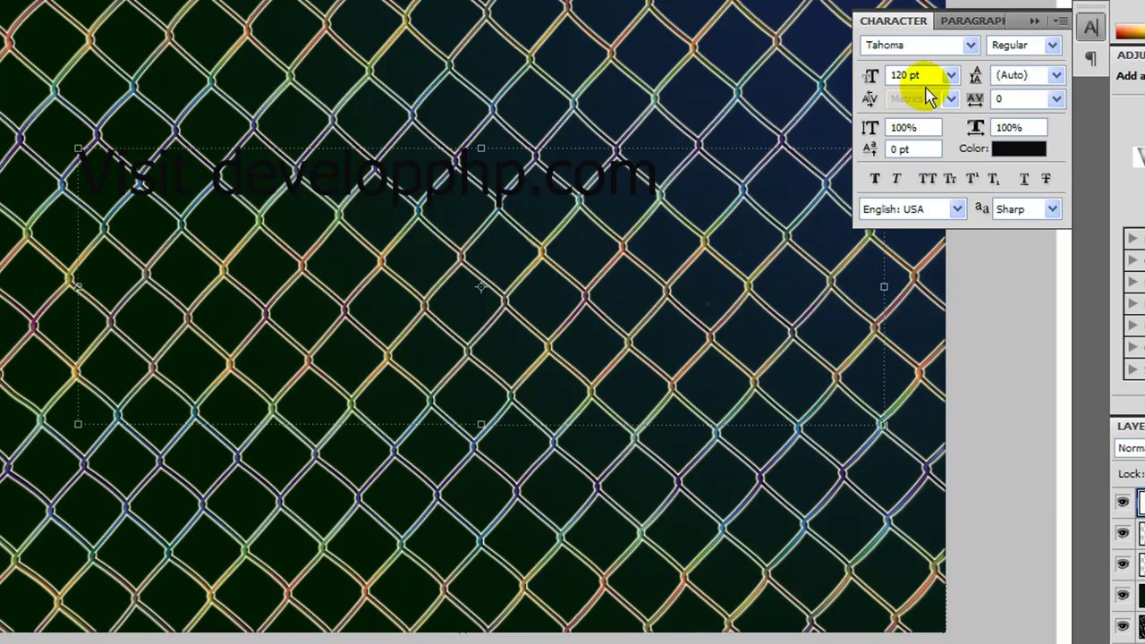
{"action": "left_click", "coordinate": [954, 76]}
{"action": "left_click", "coordinate": [951, 77]}
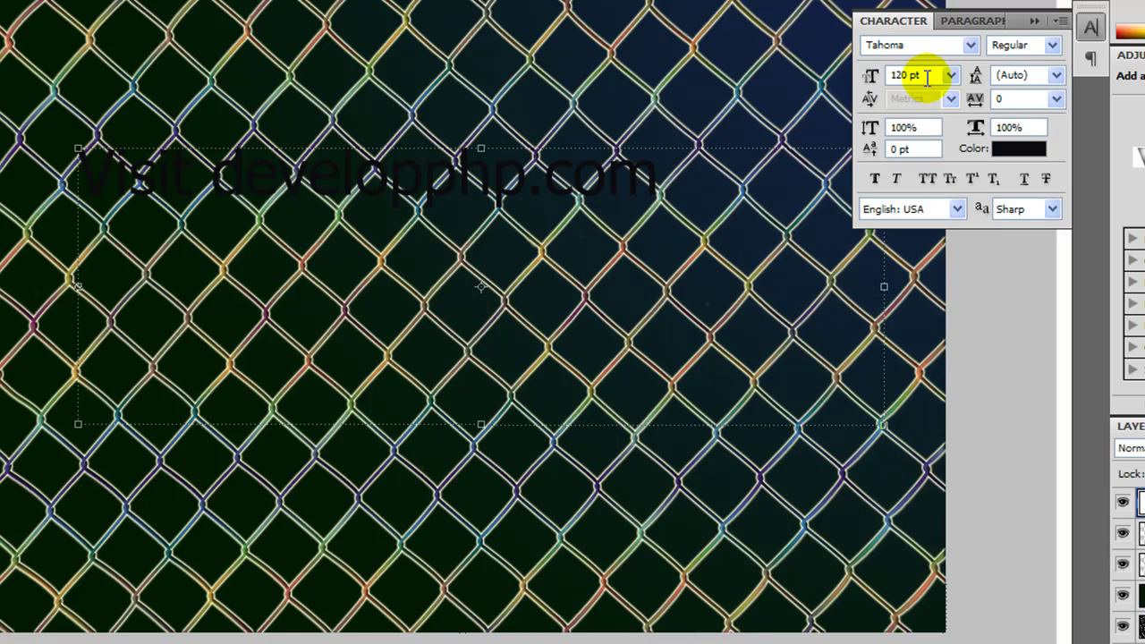
{"action": "left_click", "coordinate": [921, 75]}
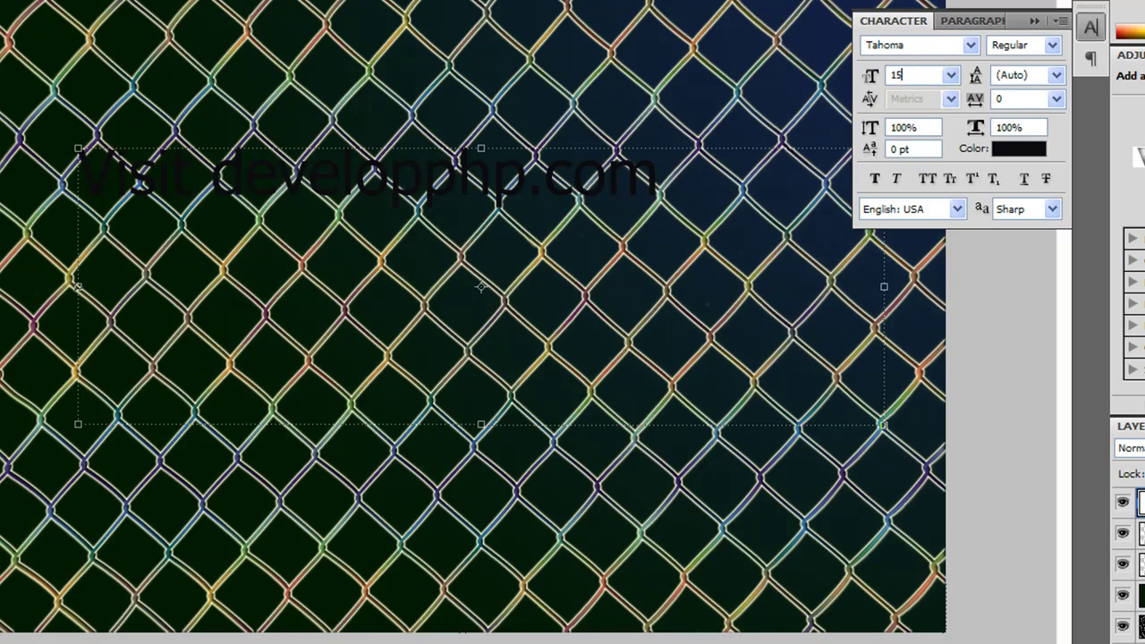
{"action": "type", "text": "150"}
{"action": "key", "text": "Return"}
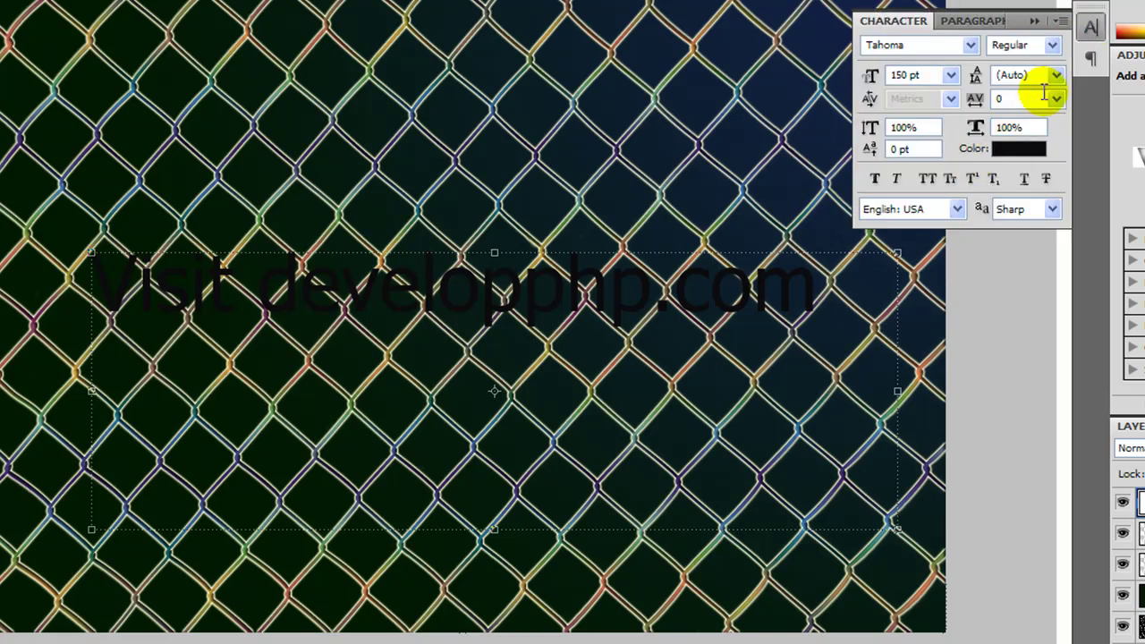
- Color the 'Visit developphp.com' text gold with hex c6a804
{"action": "left_click", "coordinate": [1025, 154]}
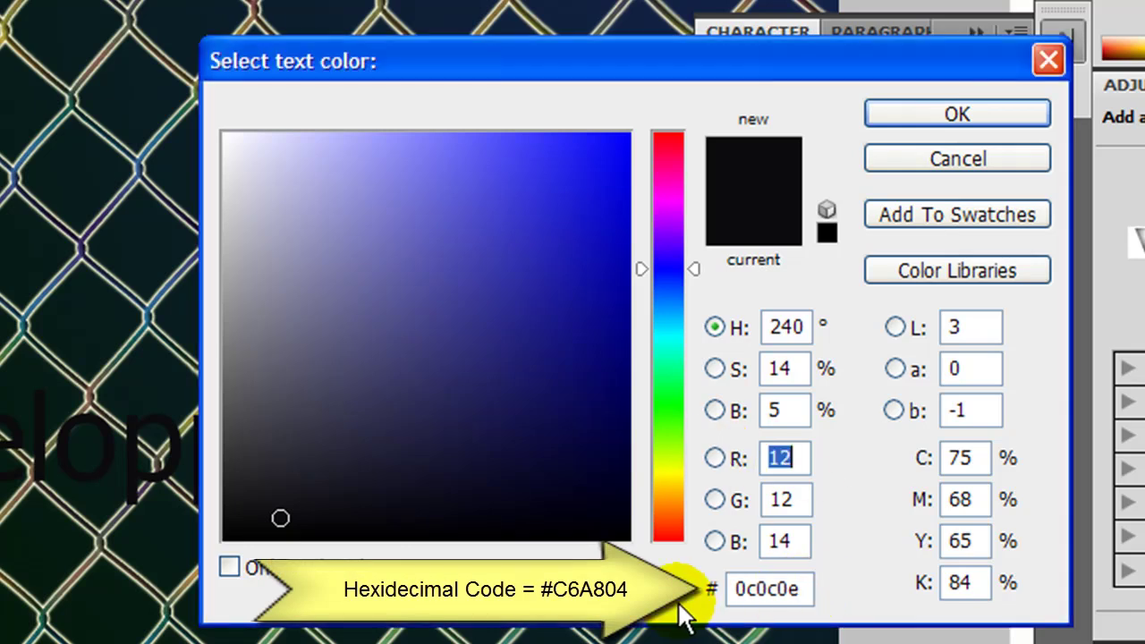
{"action": "left_click_drag", "start_coordinate": [788, 591], "coordinate": [715, 594]}
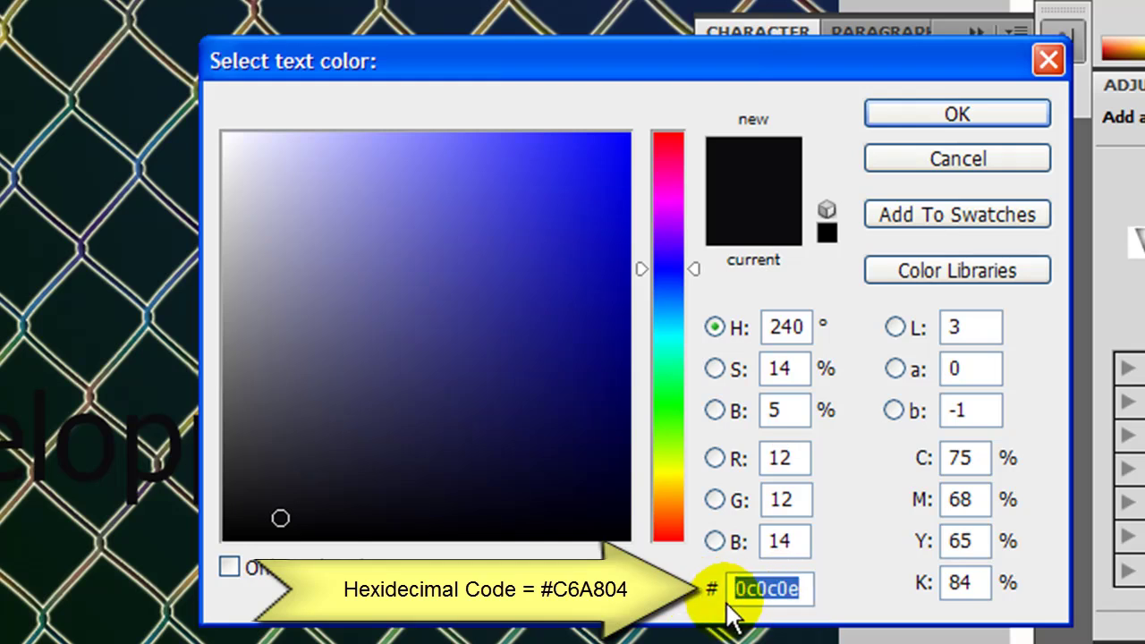
{"action": "type", "text": "c6a804"}
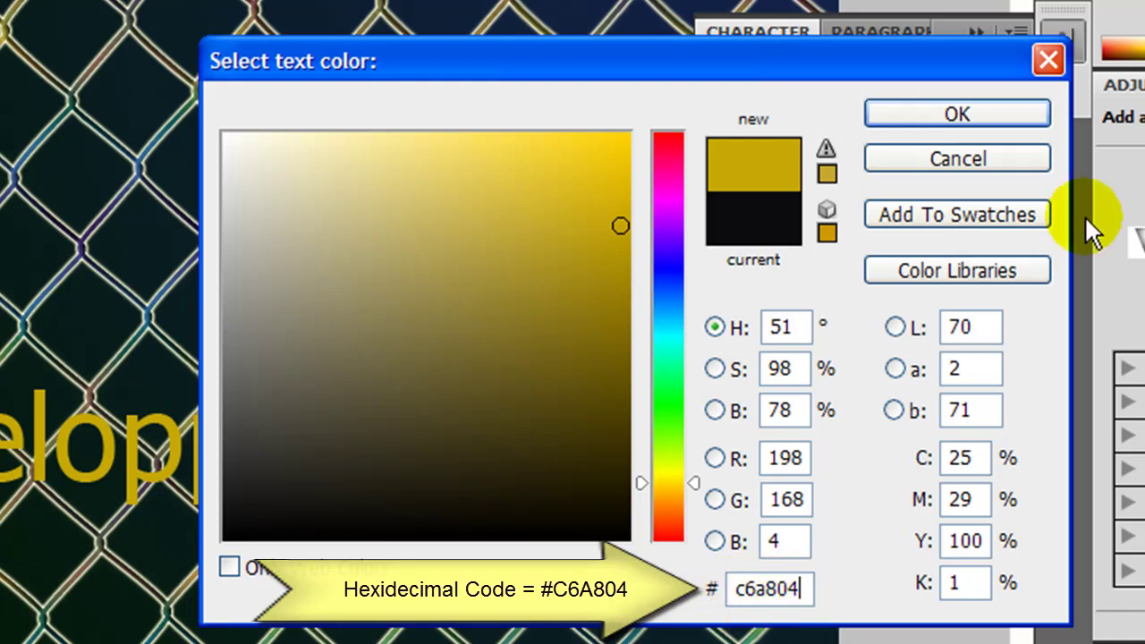
{"action": "left_click", "coordinate": [958, 111]}
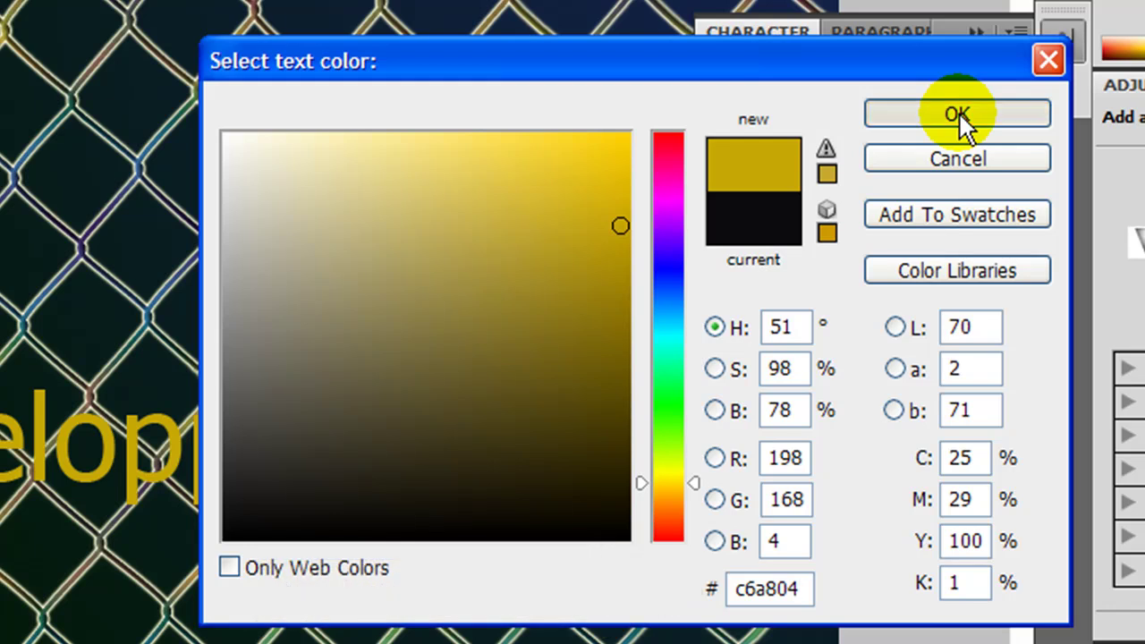
- Enlarge the gold text to 170 pt and stretch it wider from its left edge
{"action": "left_click_drag", "start_coordinate": [797, 115], "coordinate": [700, 125]}
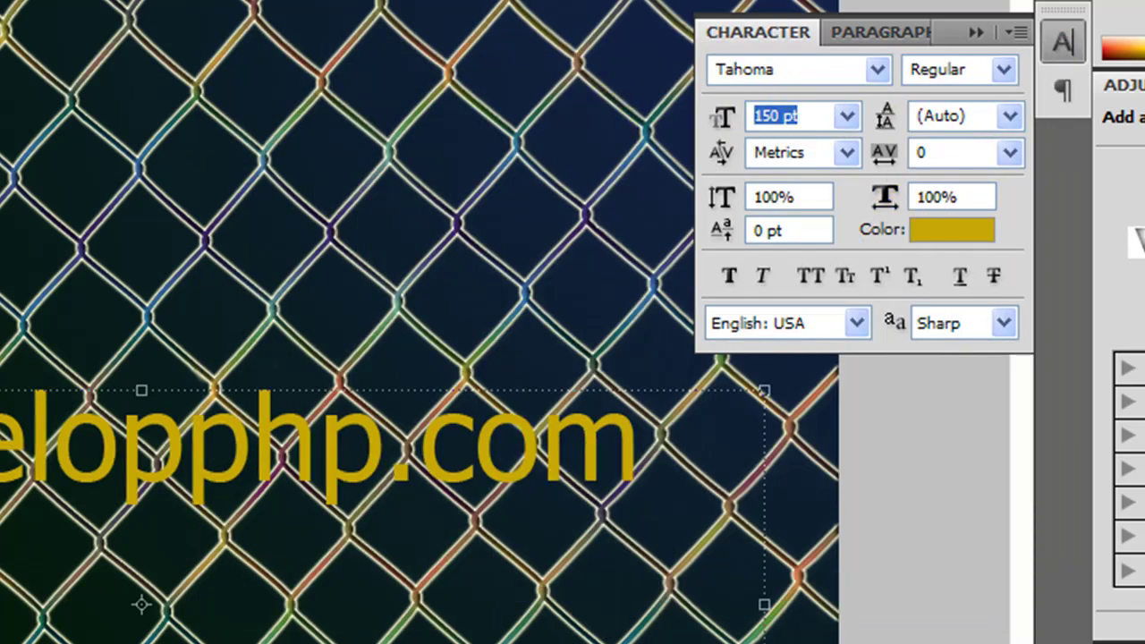
{"action": "type", "text": "17"}
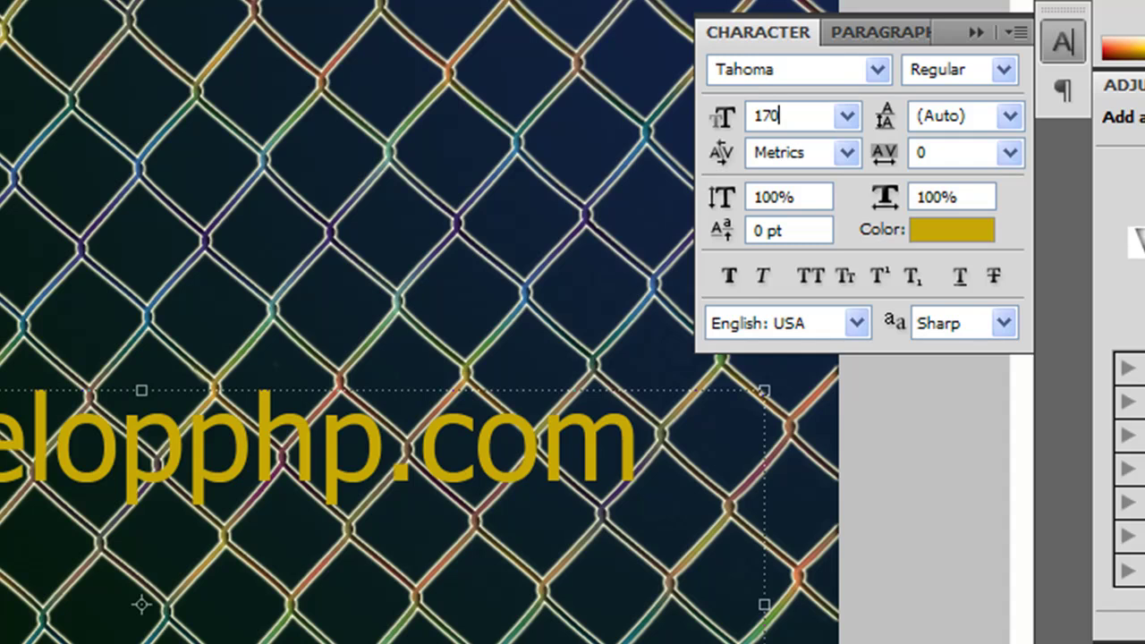
{"action": "type", "text": "0"}
{"action": "key", "text": "Return"}
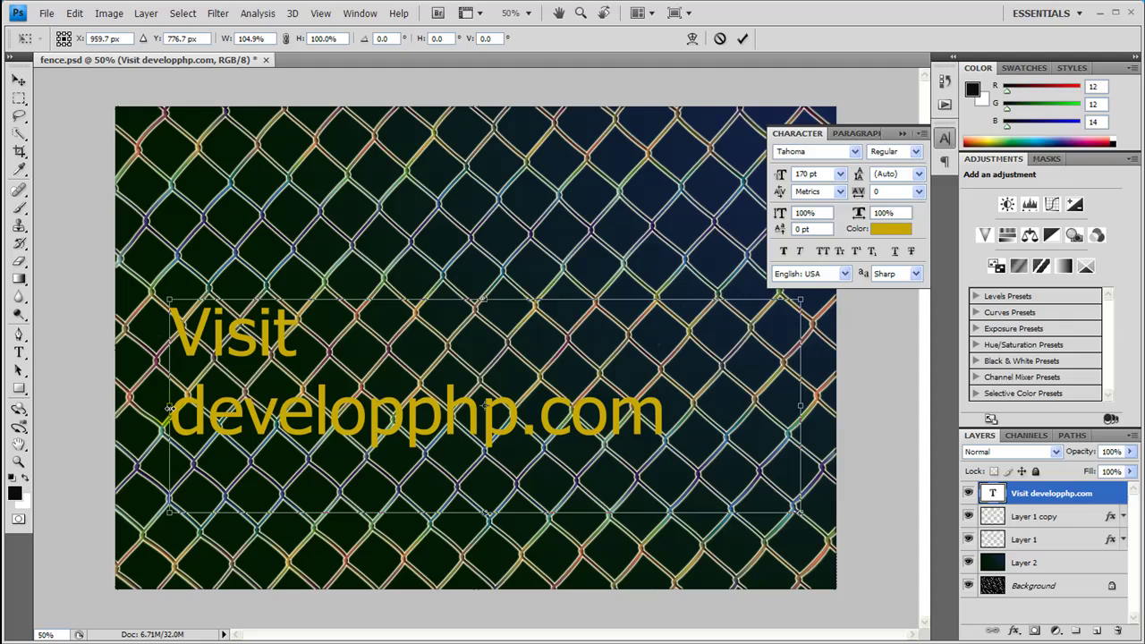
{"action": "left_click_drag", "start_coordinate": [168, 408], "coordinate": [199, 407]}
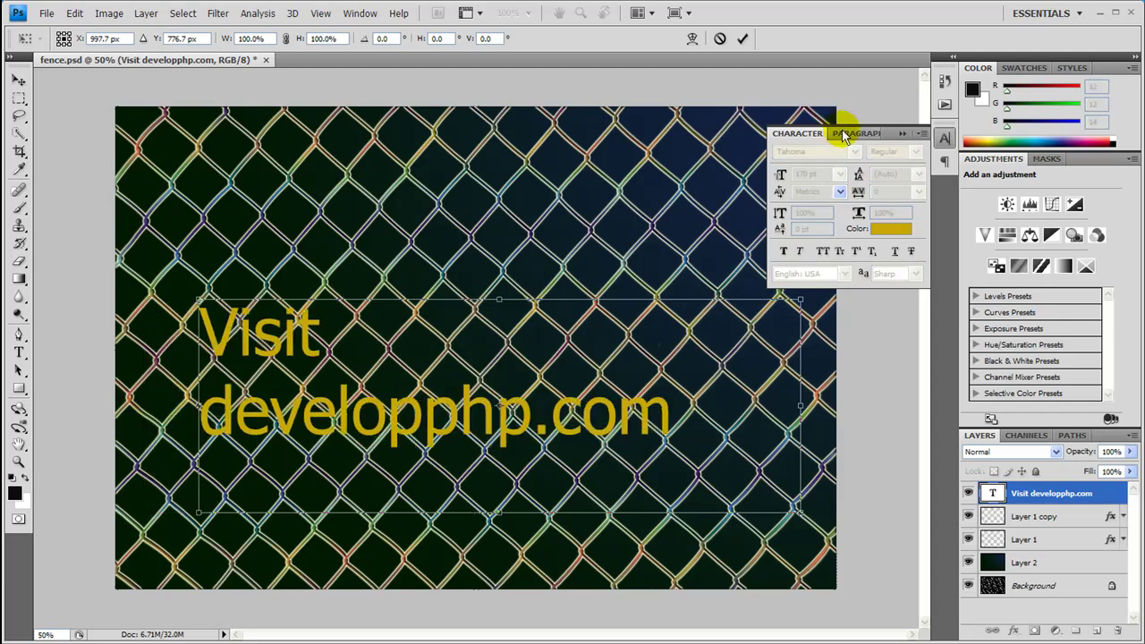
{"action": "left_click", "coordinate": [902, 133]}
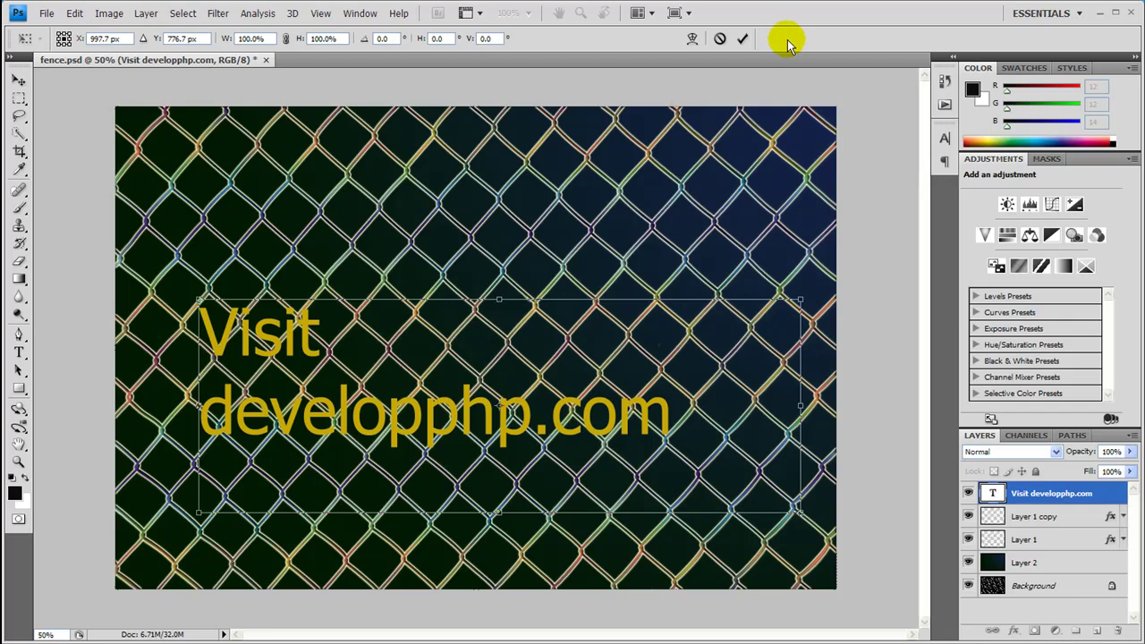
- Resize the text box so 'Visit developphp.com' fits one line, then nudge it right and down
{"action": "left_click", "coordinate": [741, 38]}
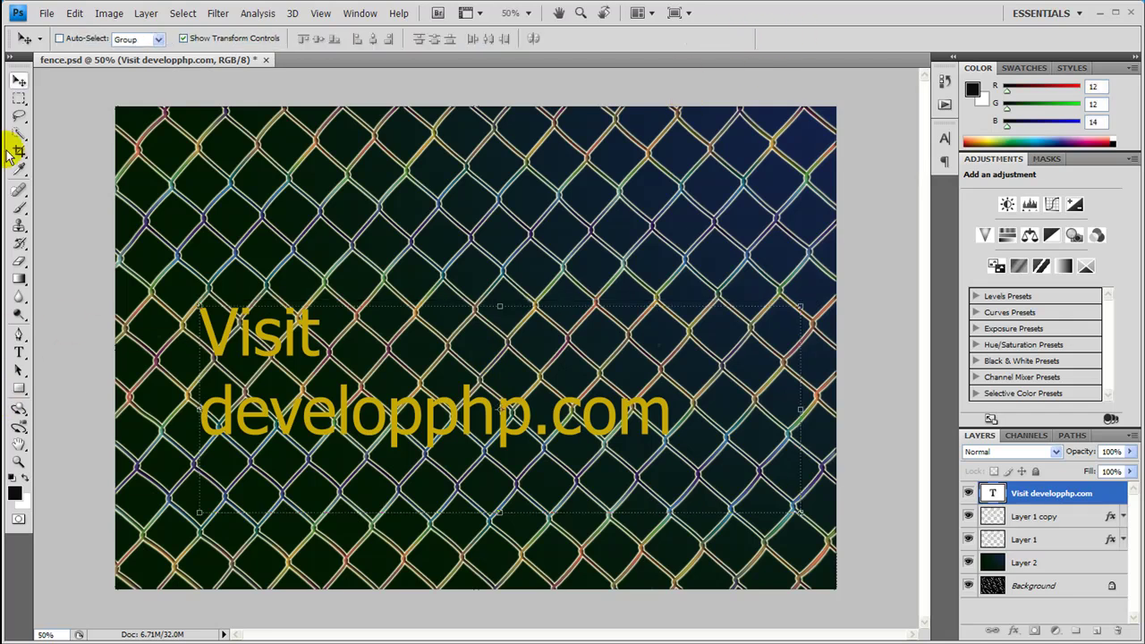
{"action": "left_click", "coordinate": [20, 352]}
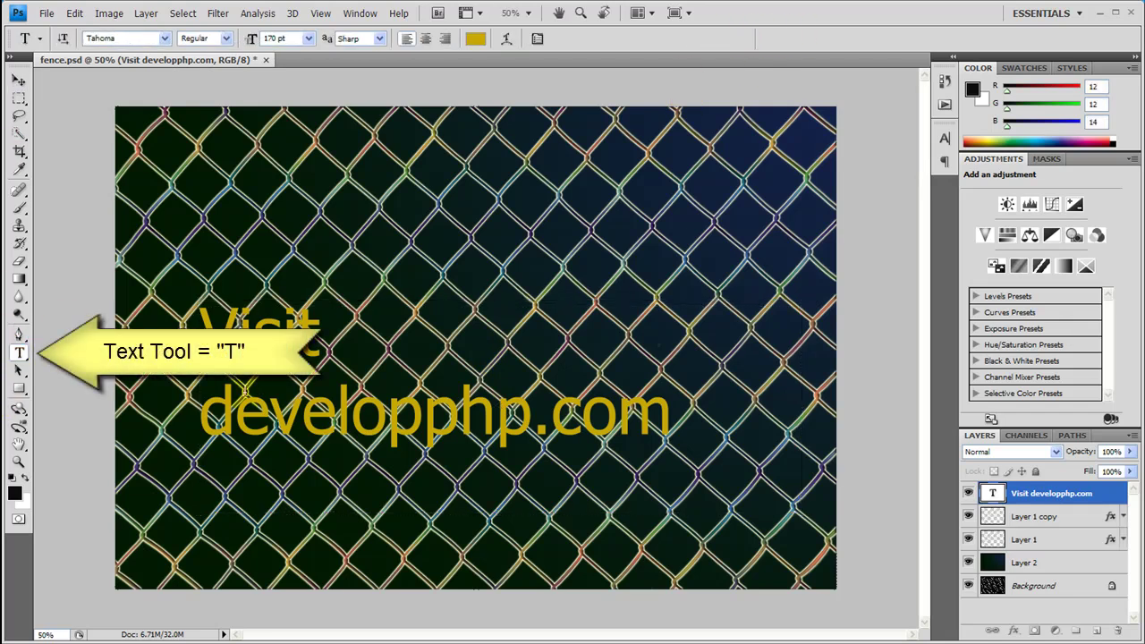
{"action": "left_click", "coordinate": [236, 412]}
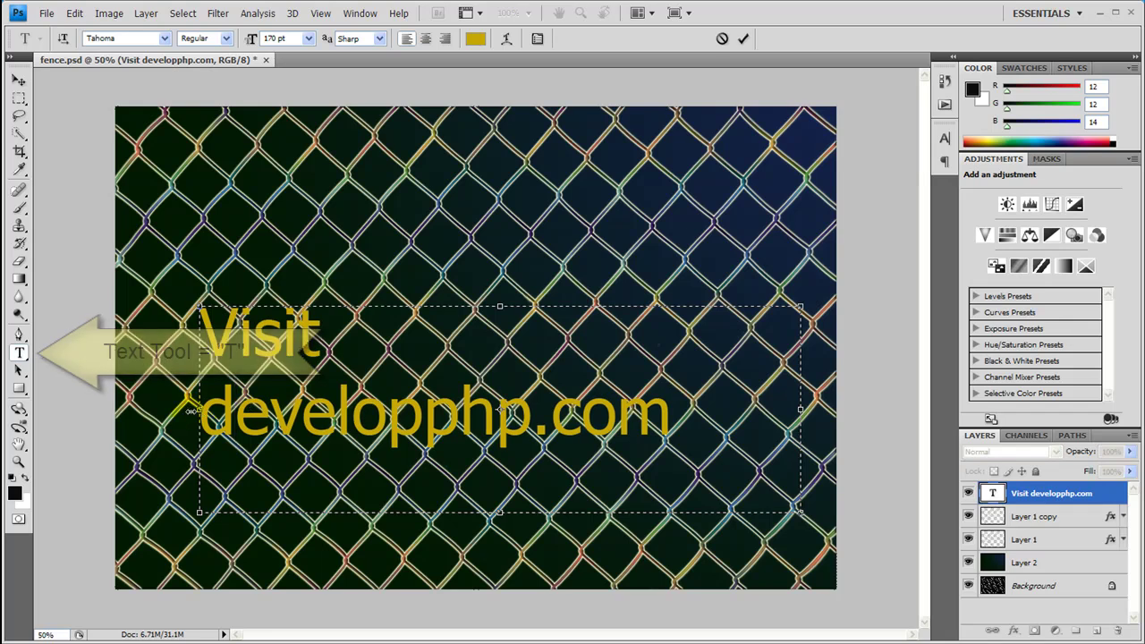
{"action": "left_click_drag", "start_coordinate": [188, 413], "coordinate": [164, 407]}
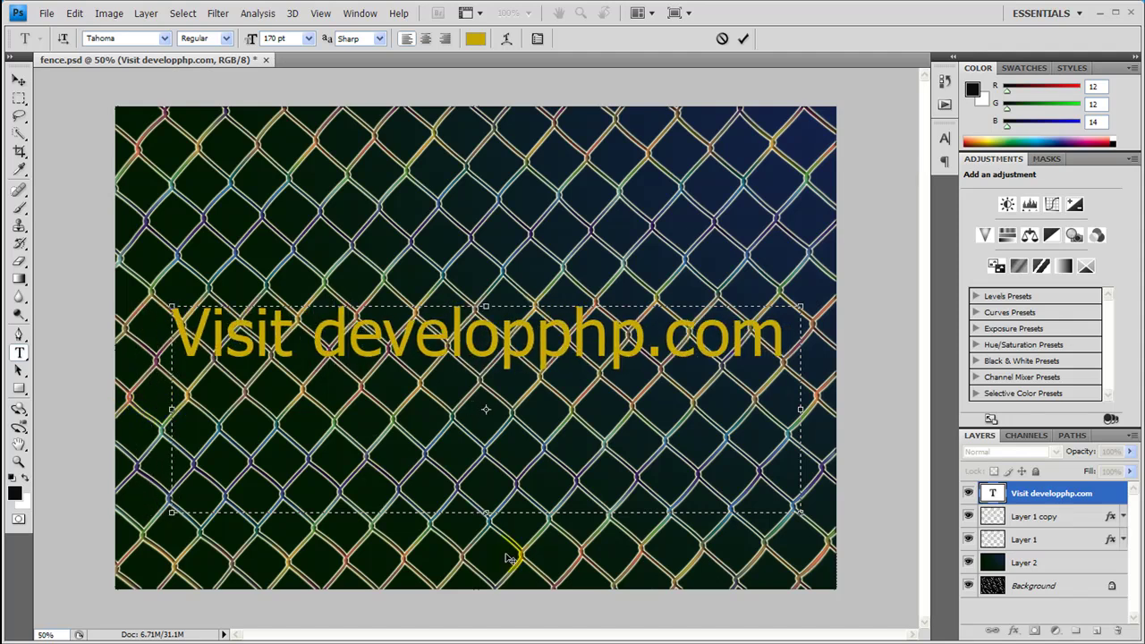
{"action": "left_click_drag", "start_coordinate": [486, 512], "coordinate": [486, 383]}
{"action": "left_click", "coordinate": [742, 39]}
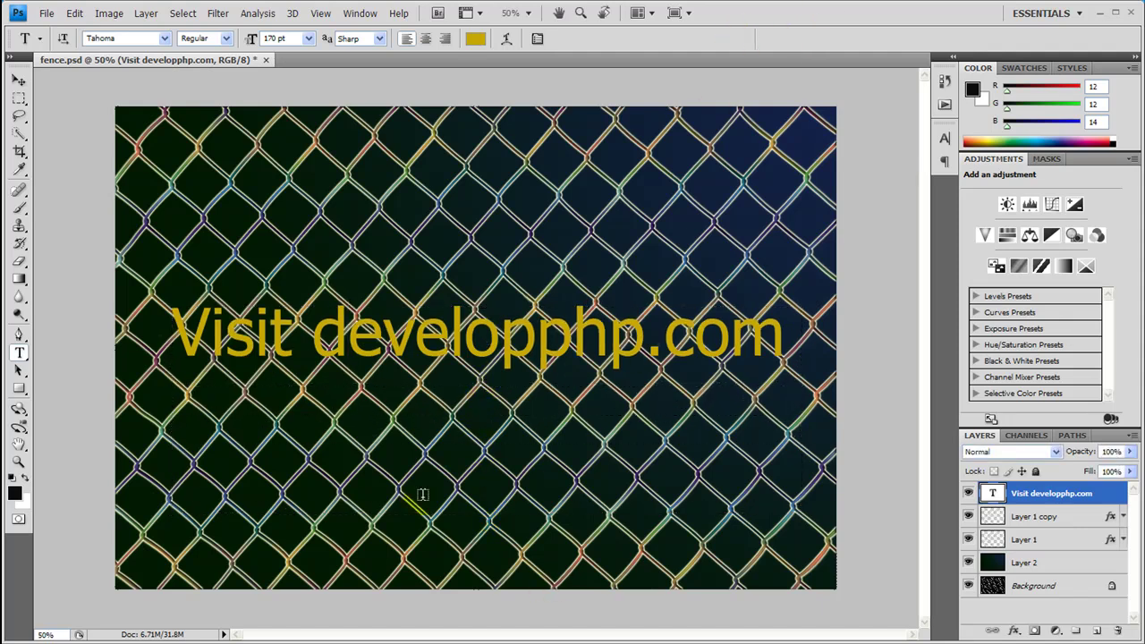
{"action": "left_click", "coordinate": [19, 80]}
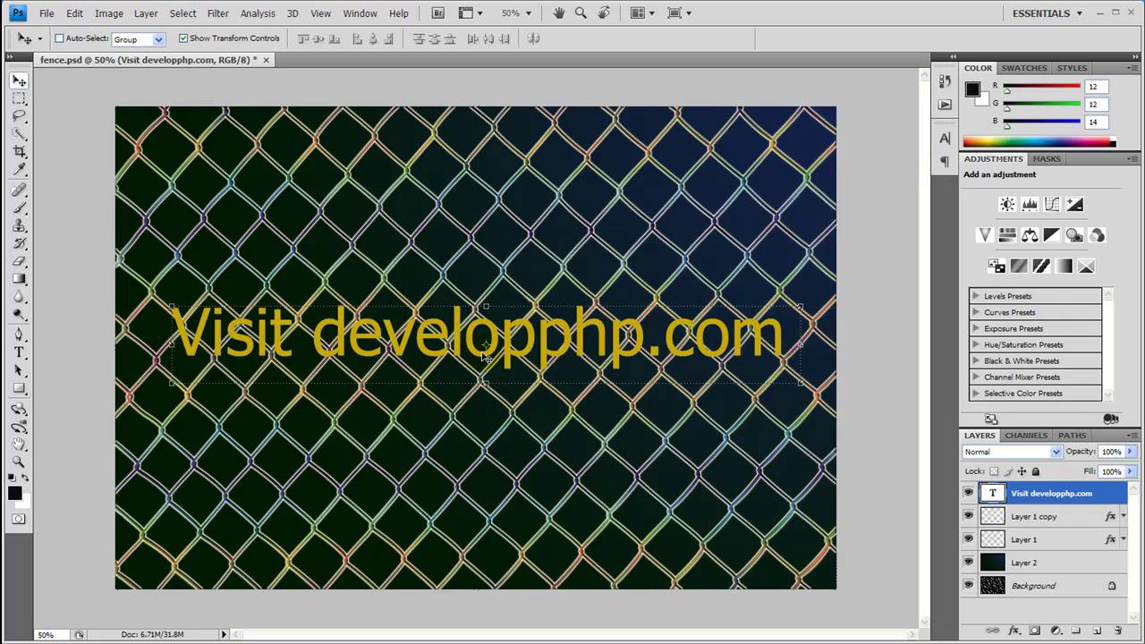
{"action": "left_click_drag", "start_coordinate": [454, 349], "coordinate": [462, 353]}
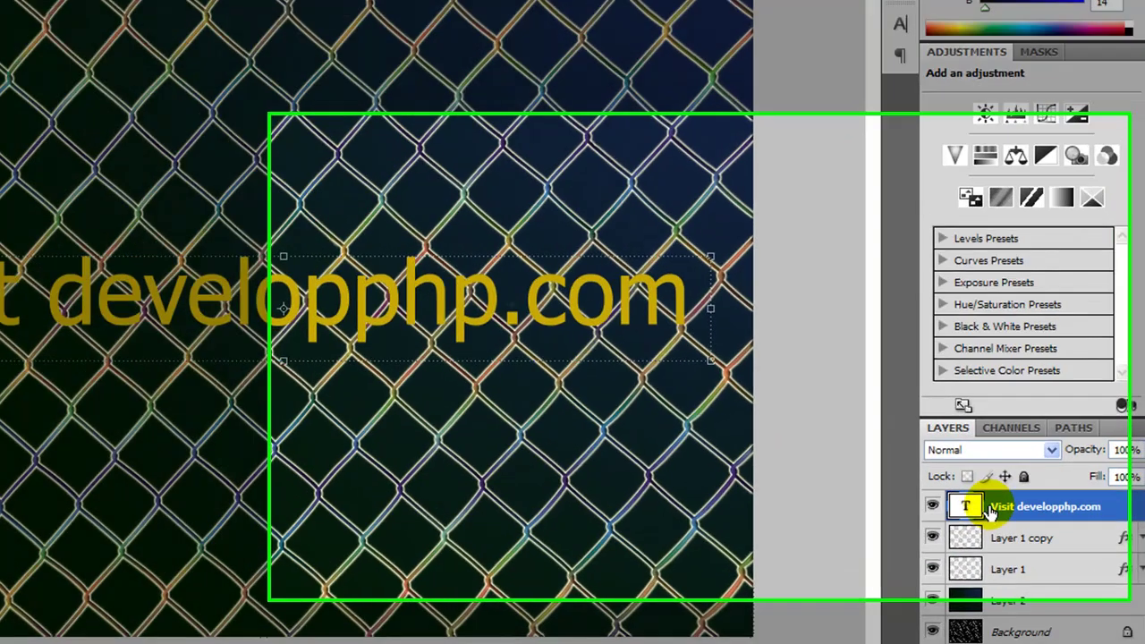
- Add a drop shadow to the text layer with olive colour 776502
{"action": "double_click", "coordinate": [1007, 493]}
{"action": "left_click", "coordinate": [279, 144]}
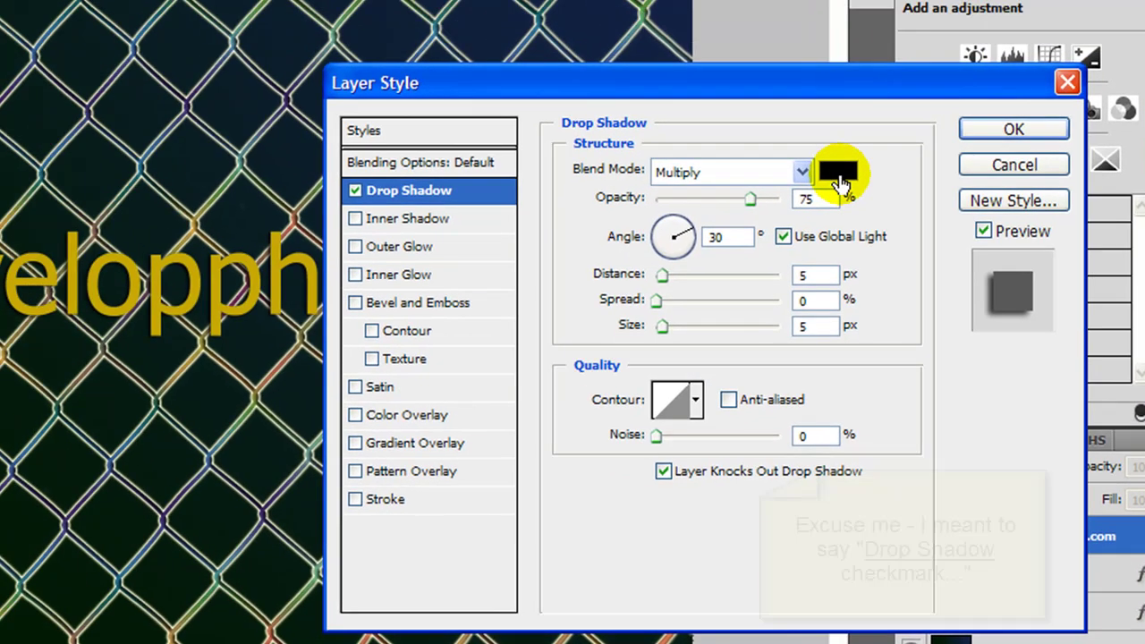
{"action": "left_click", "coordinate": [839, 175]}
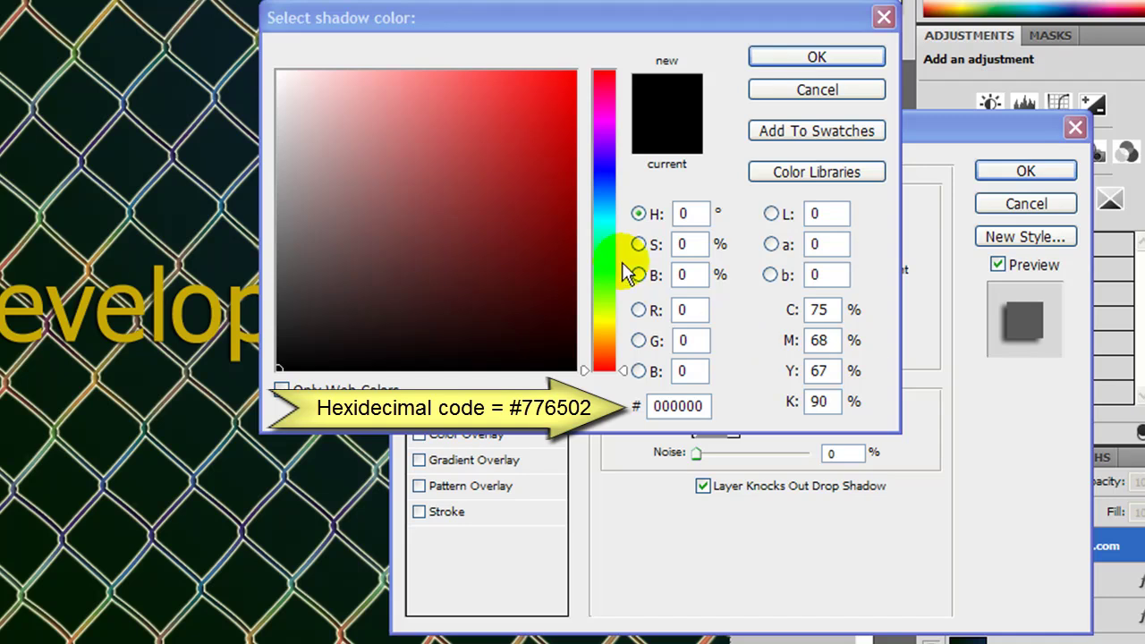
{"action": "left_click", "coordinate": [702, 403]}
{"action": "left_click_drag", "start_coordinate": [721, 405], "coordinate": [542, 383]}
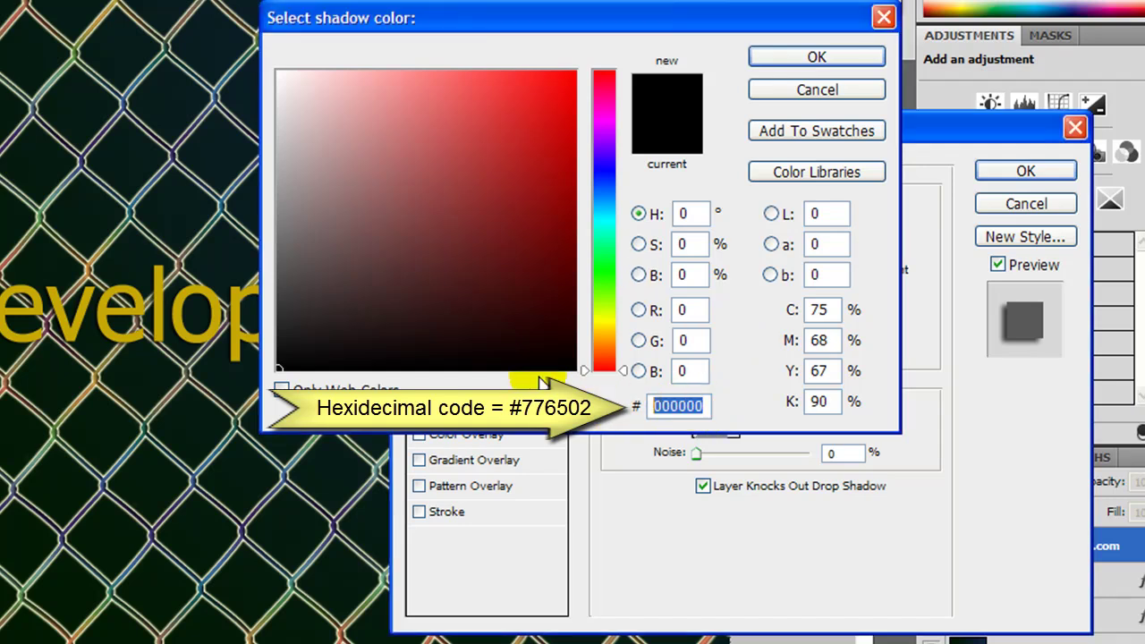
{"action": "type", "text": "776502"}
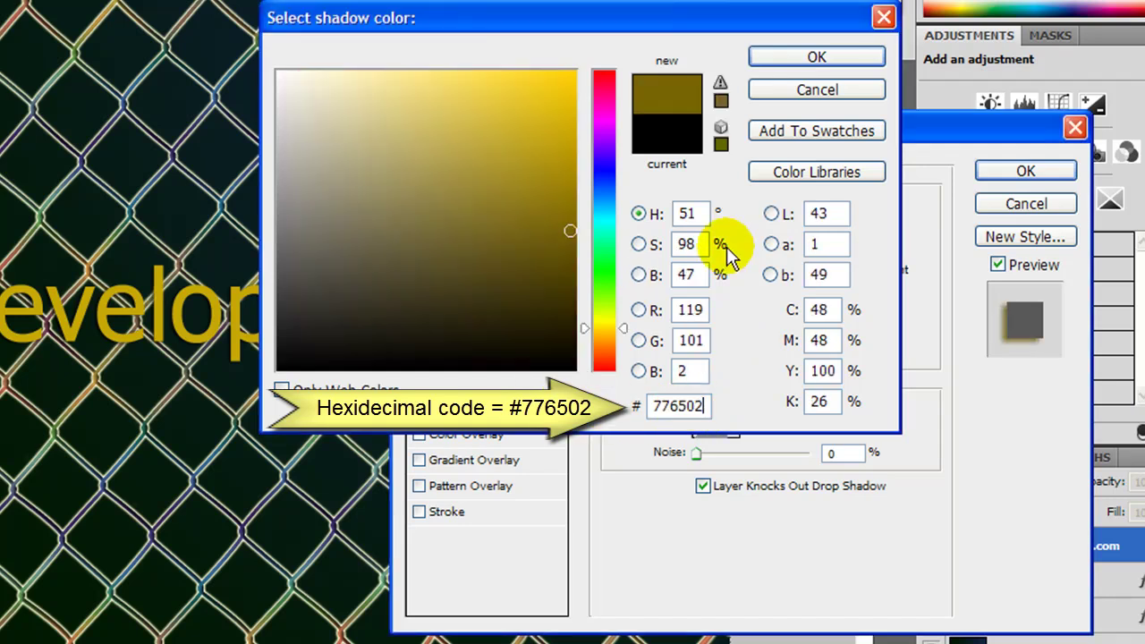
{"action": "left_click", "coordinate": [815, 58]}
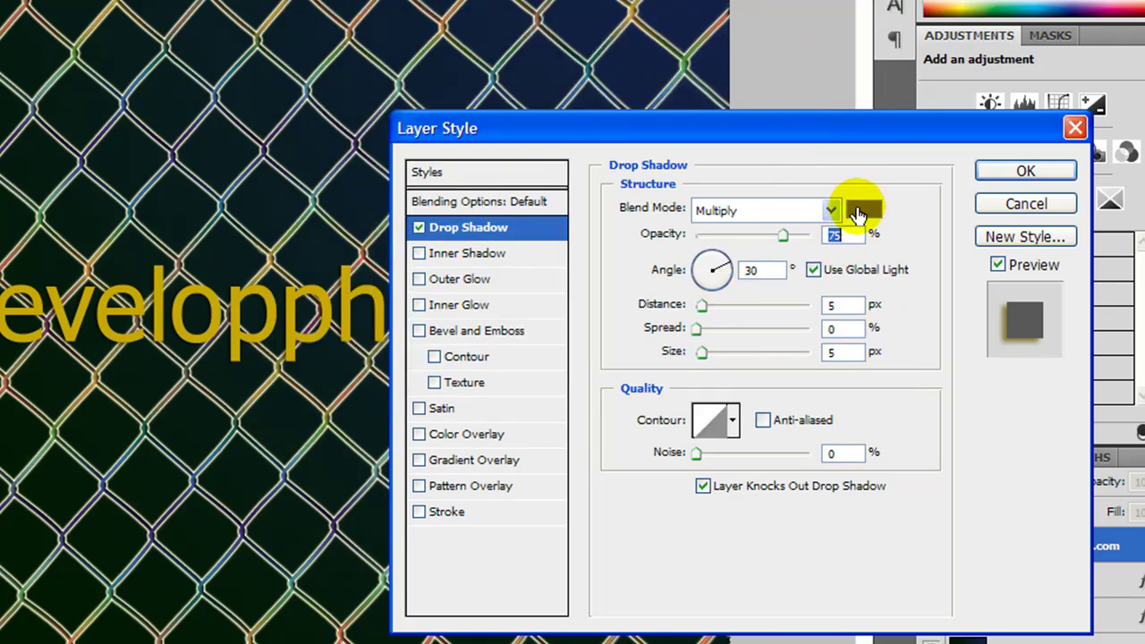
{"action": "left_click", "coordinate": [864, 205]}
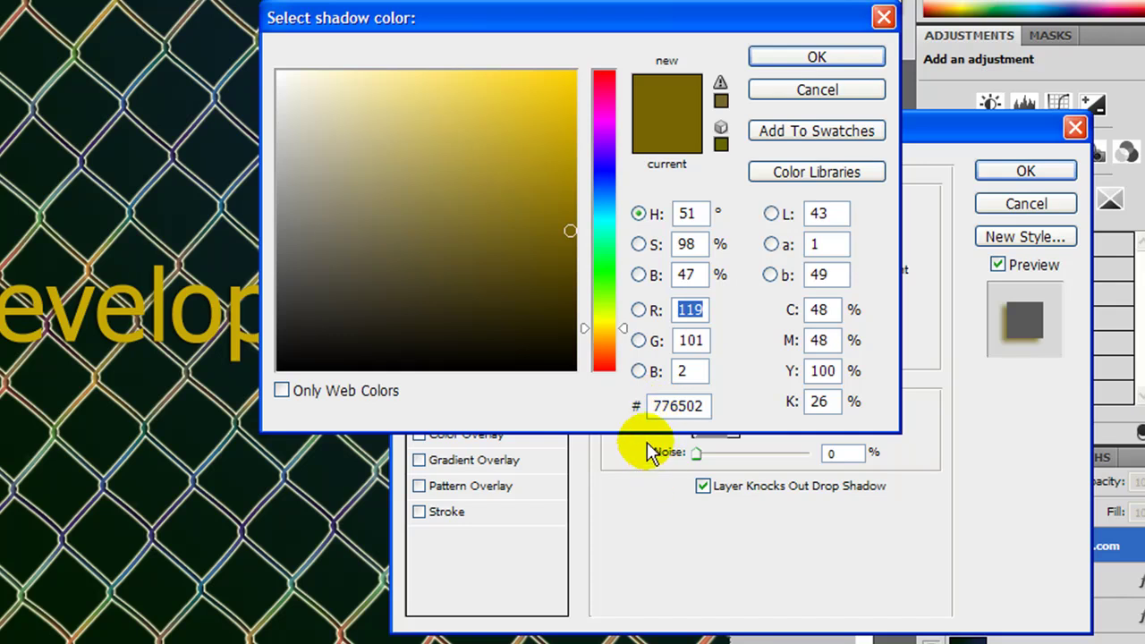
{"action": "left_click", "coordinate": [817, 60]}
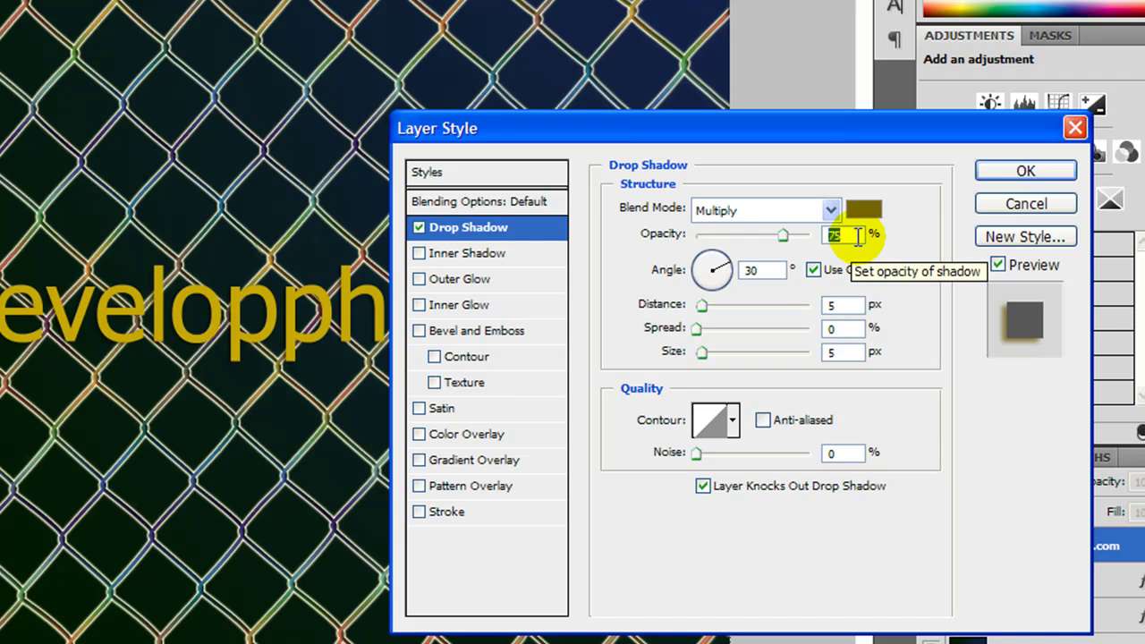
- Turn off Use Global Light and set the shadow angle to 142°
{"action": "left_click", "coordinate": [813, 270]}
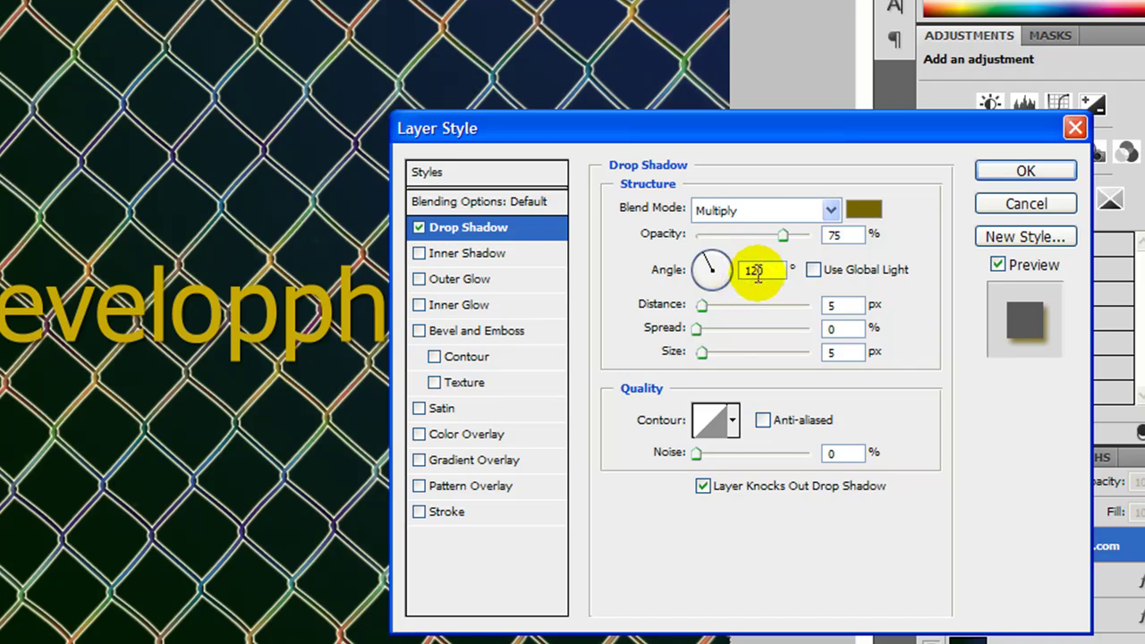
{"action": "type", "text": "142"}
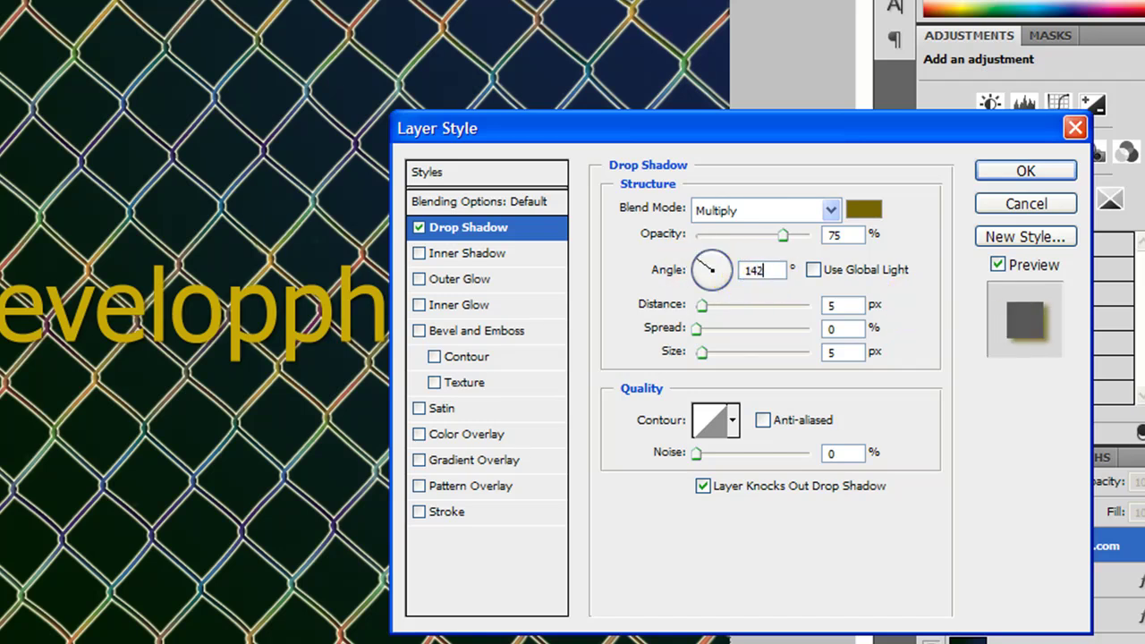
{"action": "left_click", "coordinate": [852, 306]}
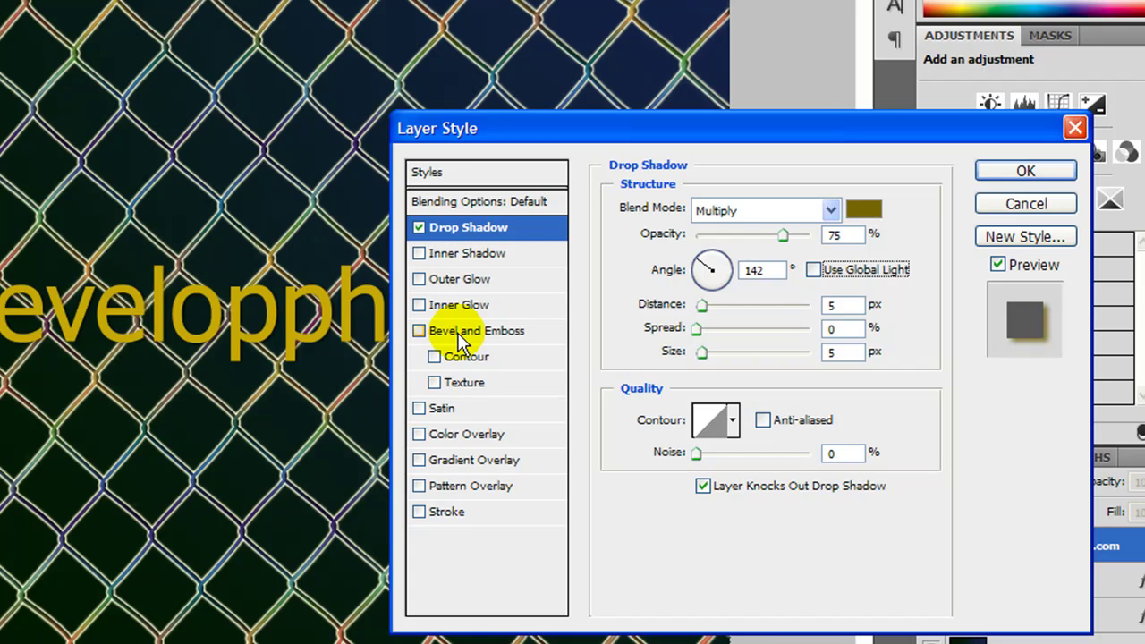
- Add an Outer Bevel to the text with depth 541%
{"action": "left_click", "coordinate": [458, 333]}
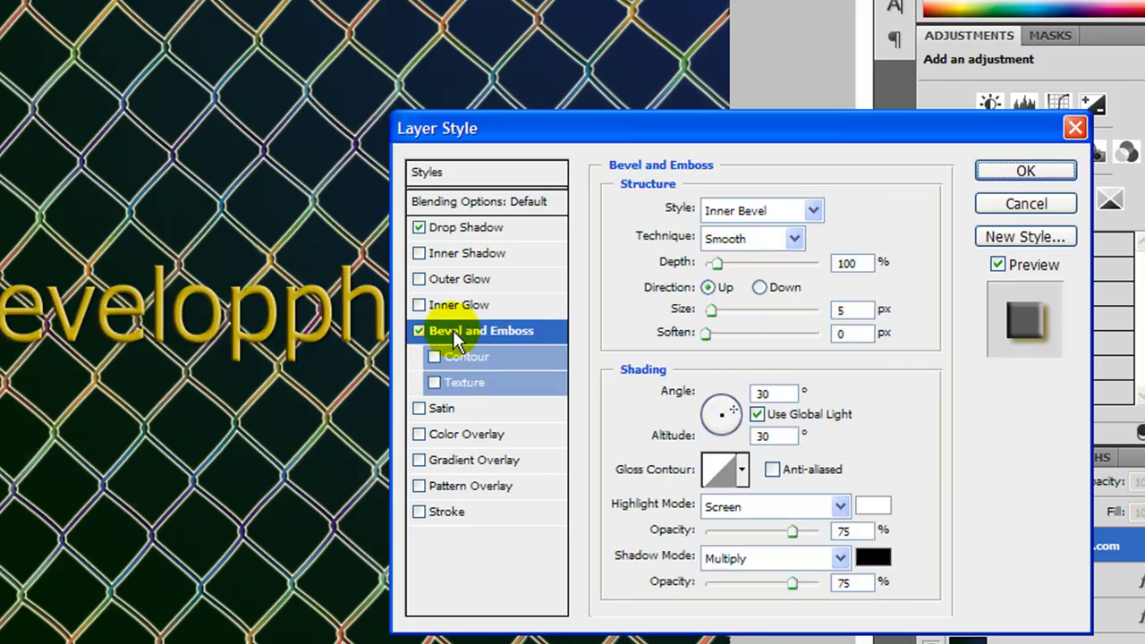
{"action": "left_click", "coordinate": [730, 209]}
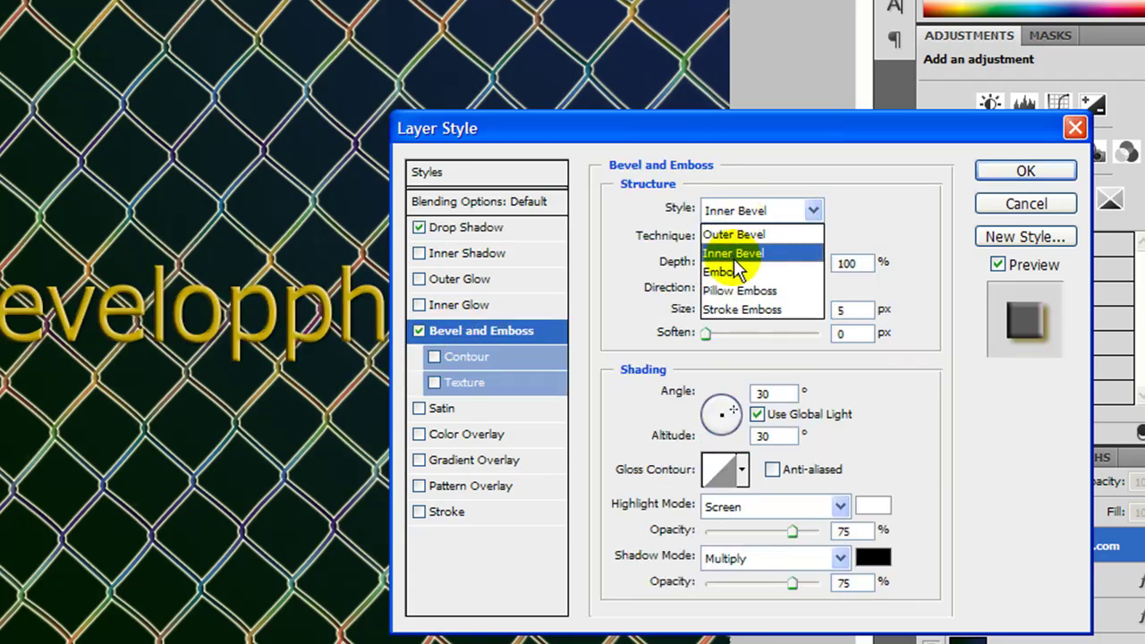
{"action": "left_click", "coordinate": [734, 234]}
{"action": "left_click", "coordinate": [767, 242]}
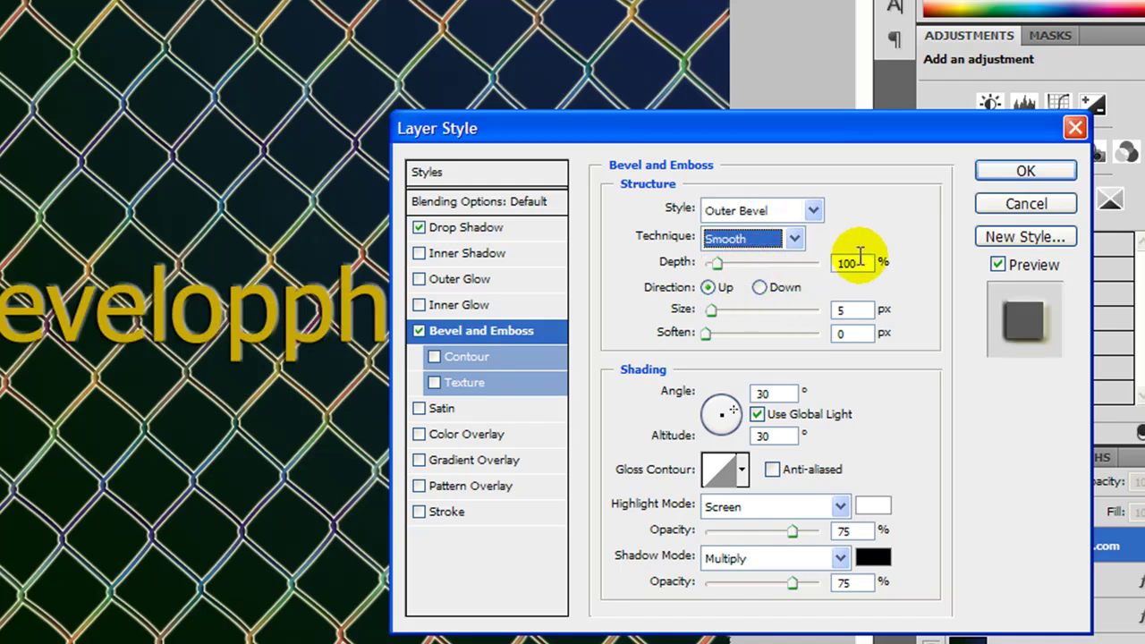
{"action": "double_click", "coordinate": [851, 263]}
{"action": "type", "text": "541"}
{"action": "key", "text": "Tab"}
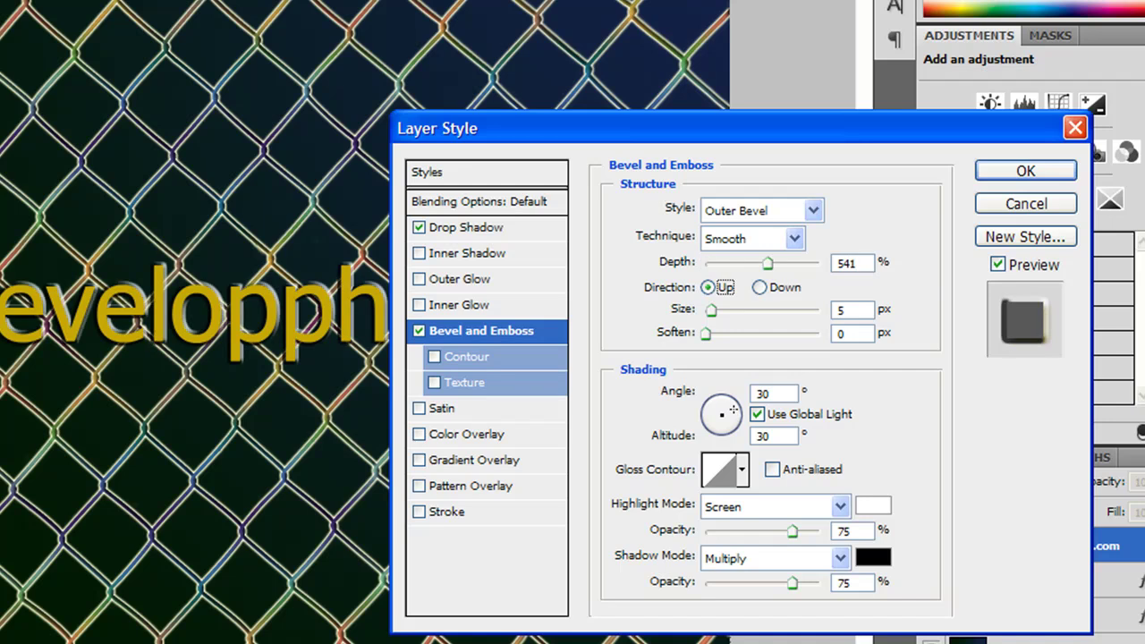
{"action": "double_click", "coordinate": [846, 309]}
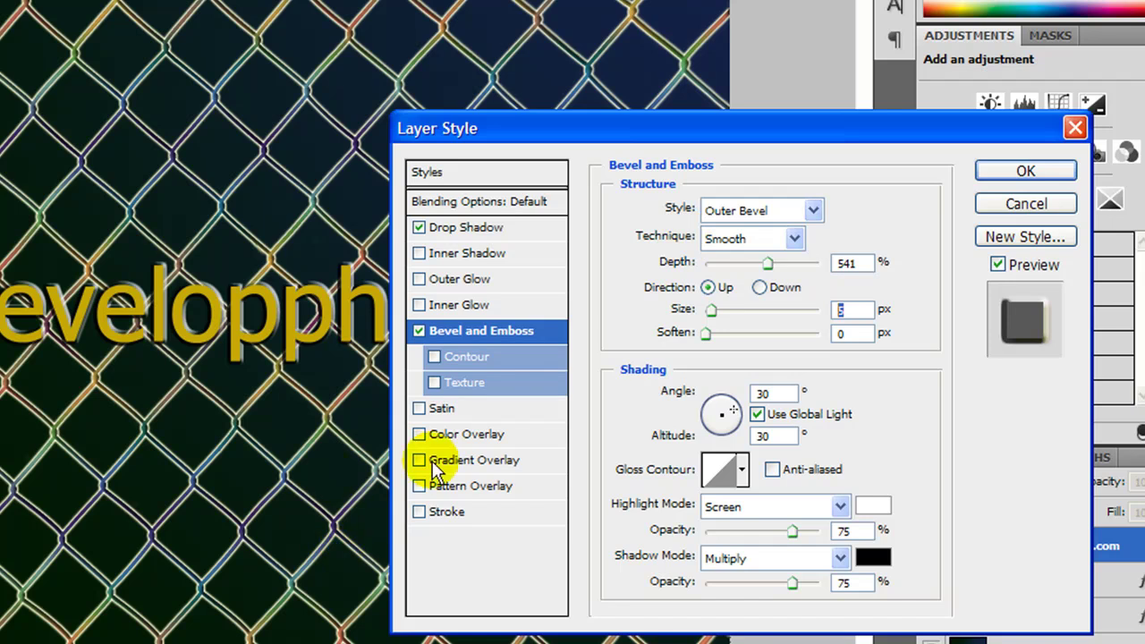
- Enable the bevel Texture using the Molecular 128x128 pattern at 184% scale
{"action": "left_click", "coordinate": [434, 383]}
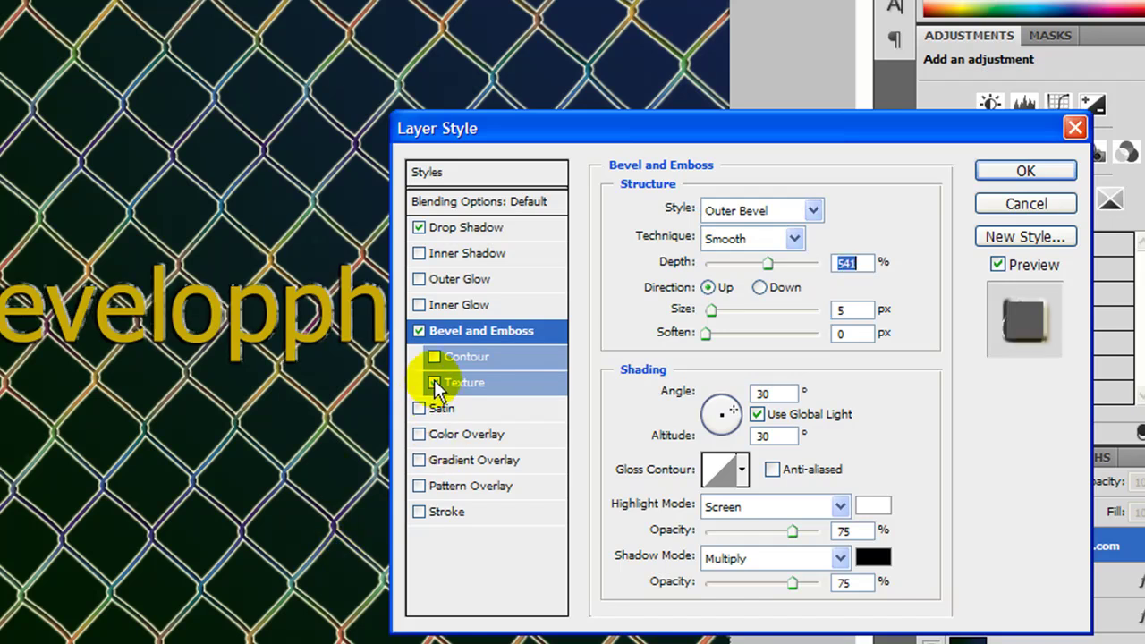
{"action": "left_click", "coordinate": [466, 385]}
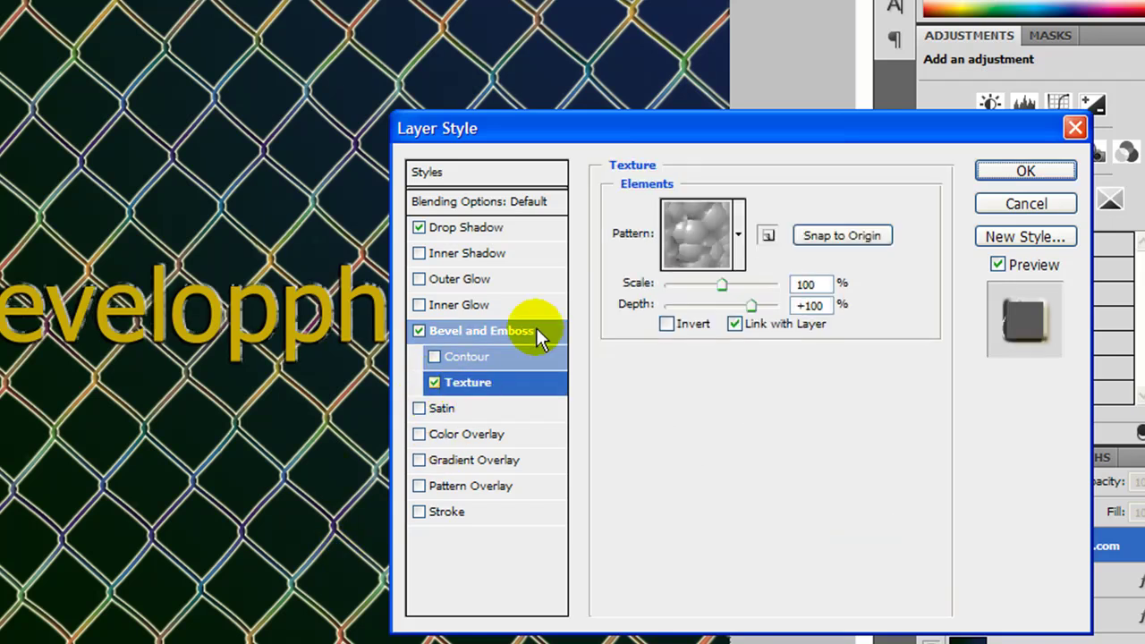
{"action": "left_click", "coordinate": [726, 250]}
{"action": "left_click", "coordinate": [588, 384]}
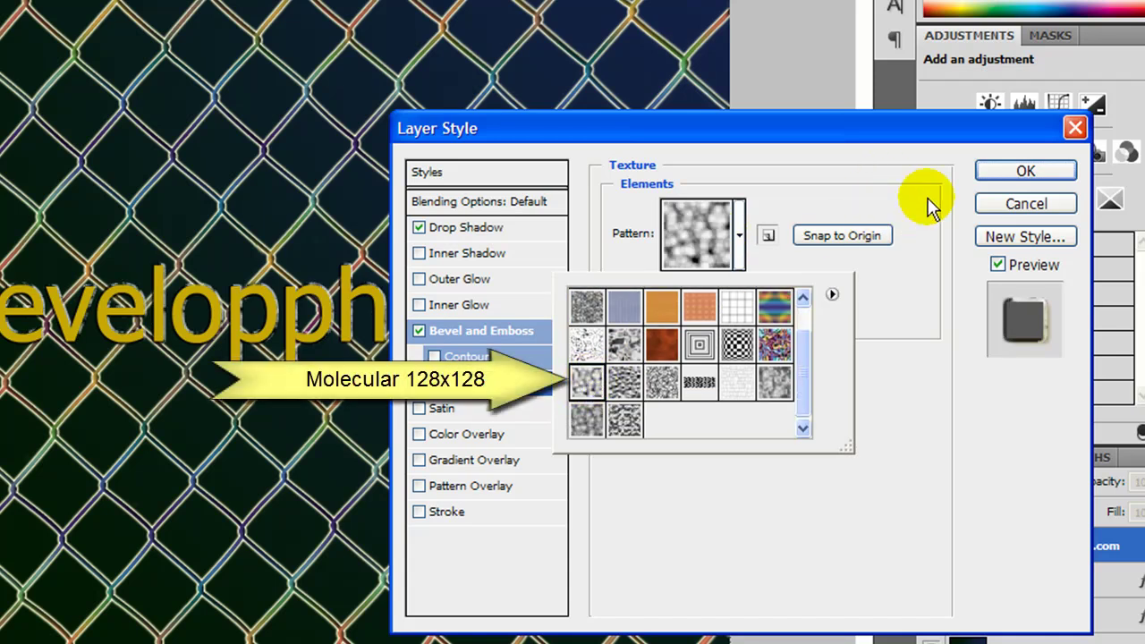
{"action": "left_click", "coordinate": [834, 258]}
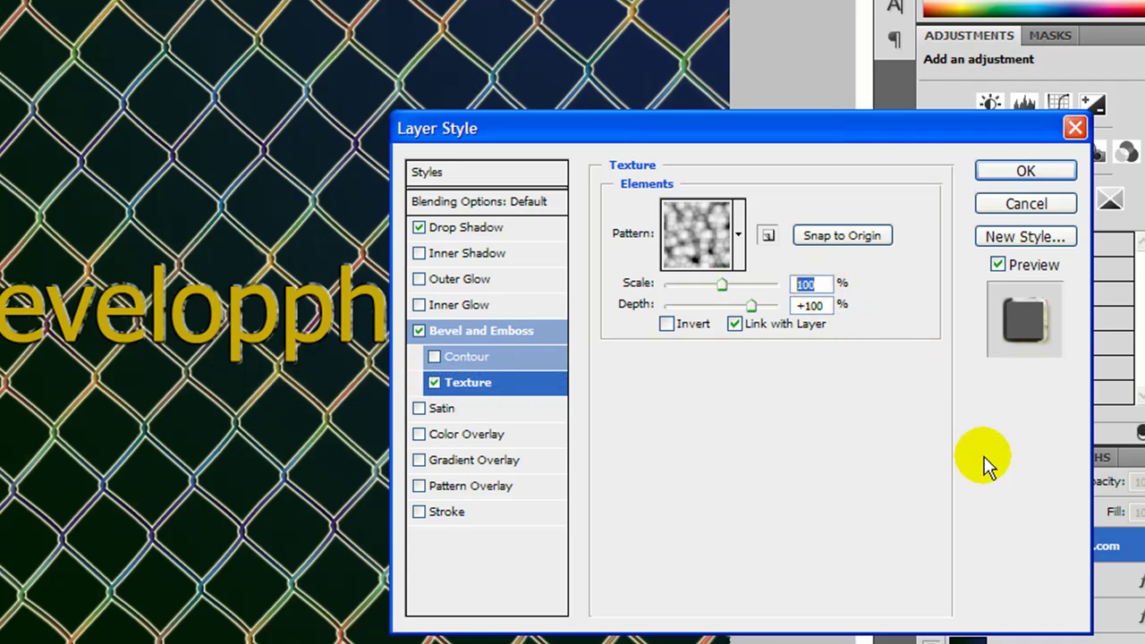
{"action": "type", "text": "184"}
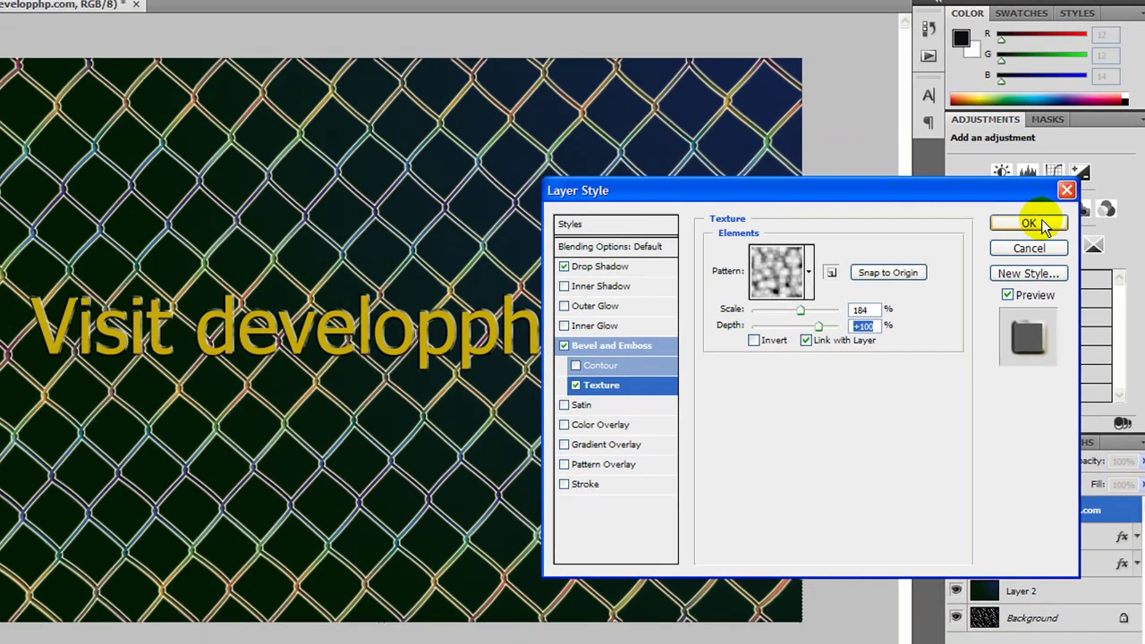
- Apply the text styles, move Layer 1 copy above the text, and give it an inverted black mask
{"action": "left_click", "coordinate": [1039, 170]}
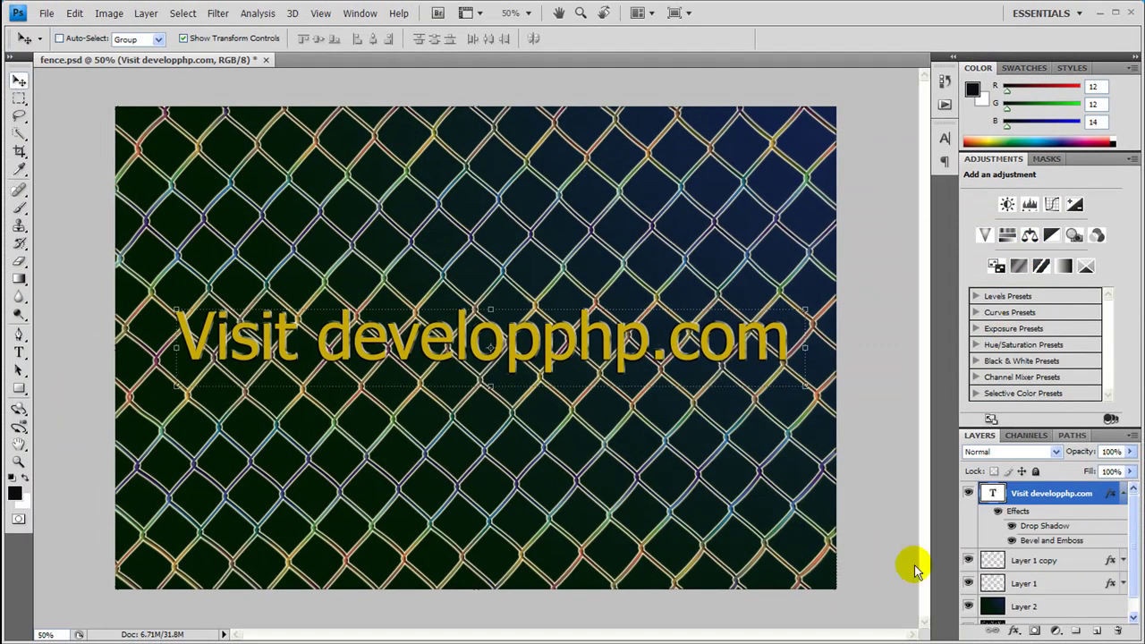
{"action": "left_click", "coordinate": [1029, 561]}
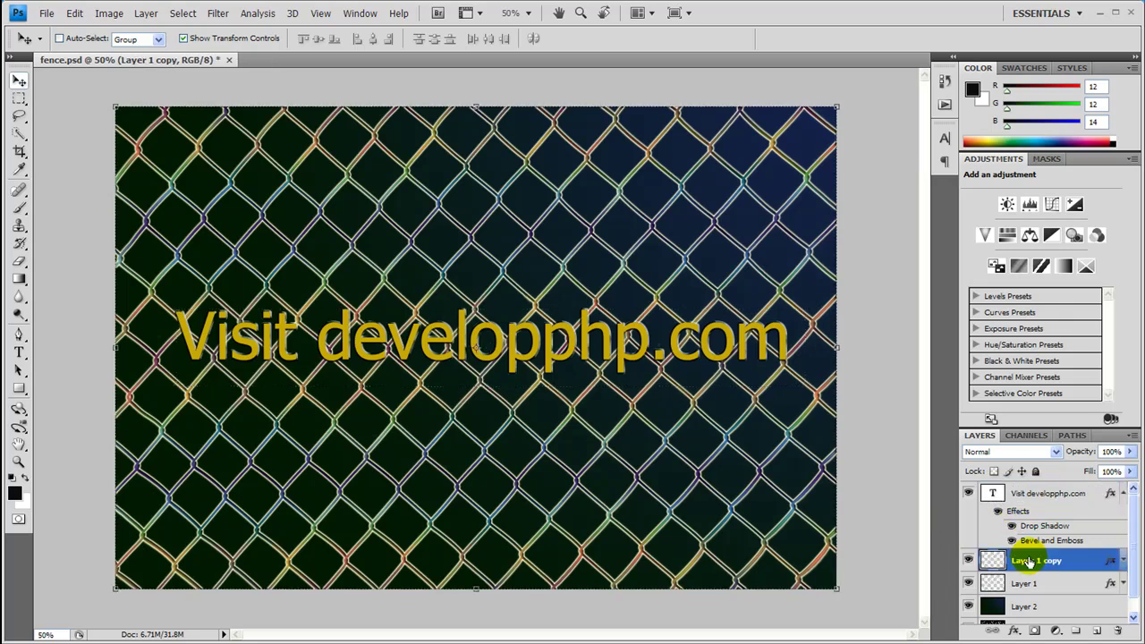
{"action": "left_click_drag", "start_coordinate": [995, 561], "coordinate": [984, 486]}
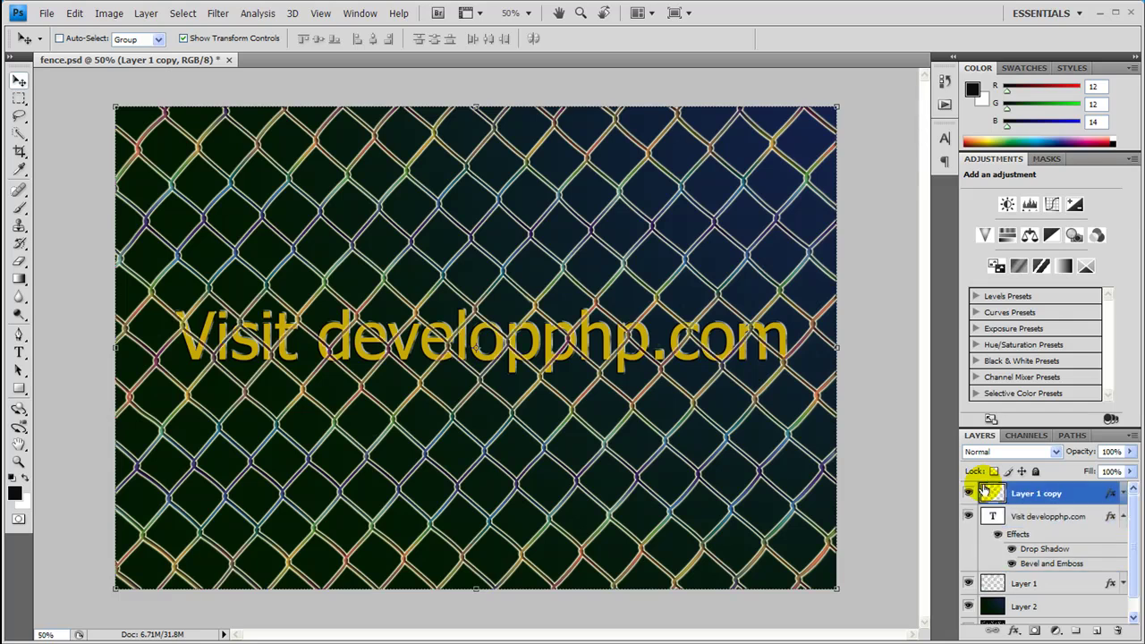
{"action": "left_click", "coordinate": [1036, 632]}
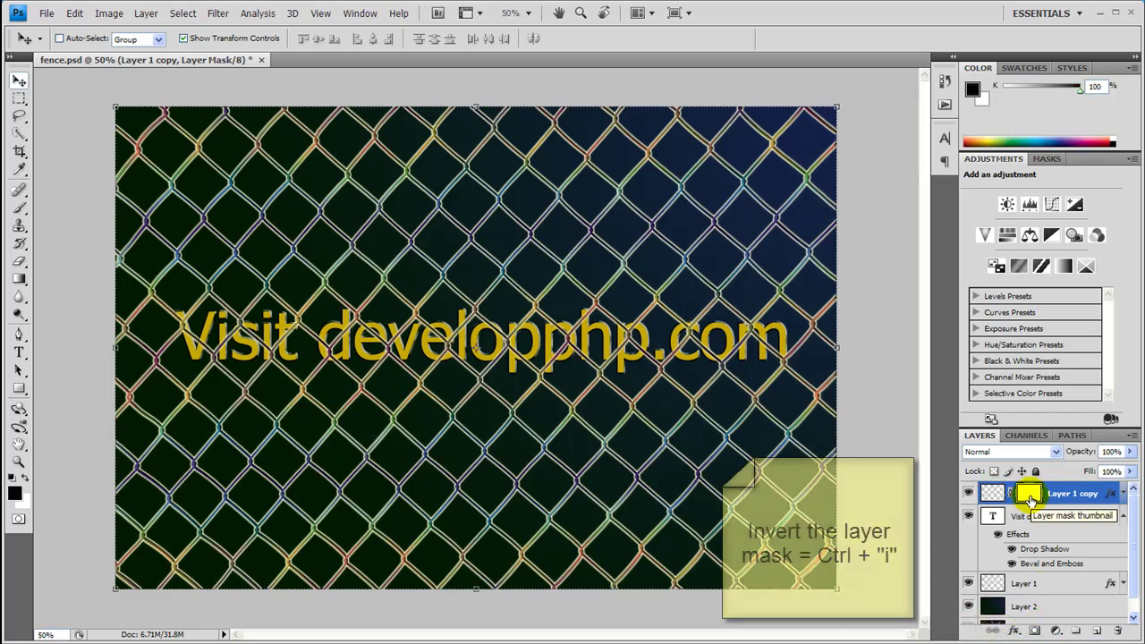
{"action": "key", "text": "ctrl+i"}
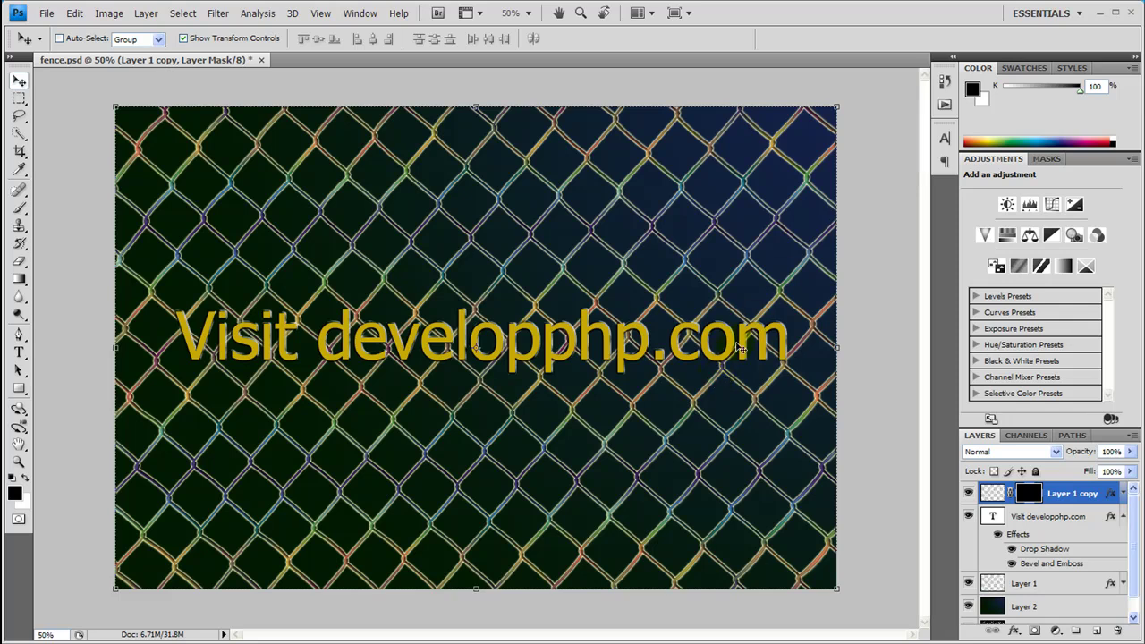
- Select the Brush tool and reset the colours to default black and white
{"action": "key", "text": "b"}
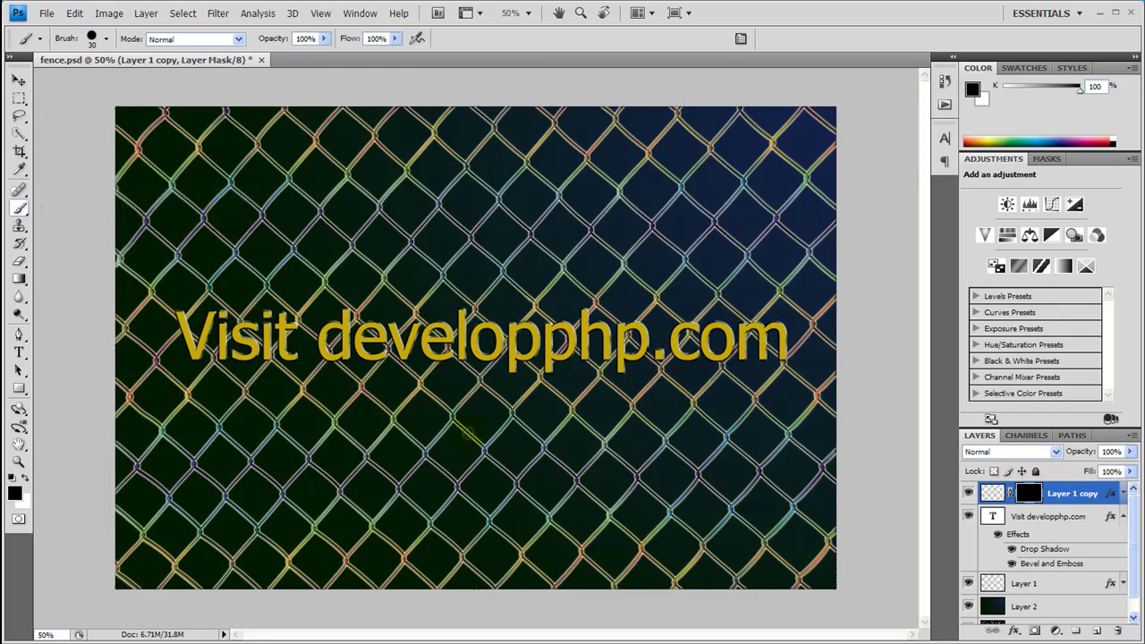
{"action": "key", "text": "d"}
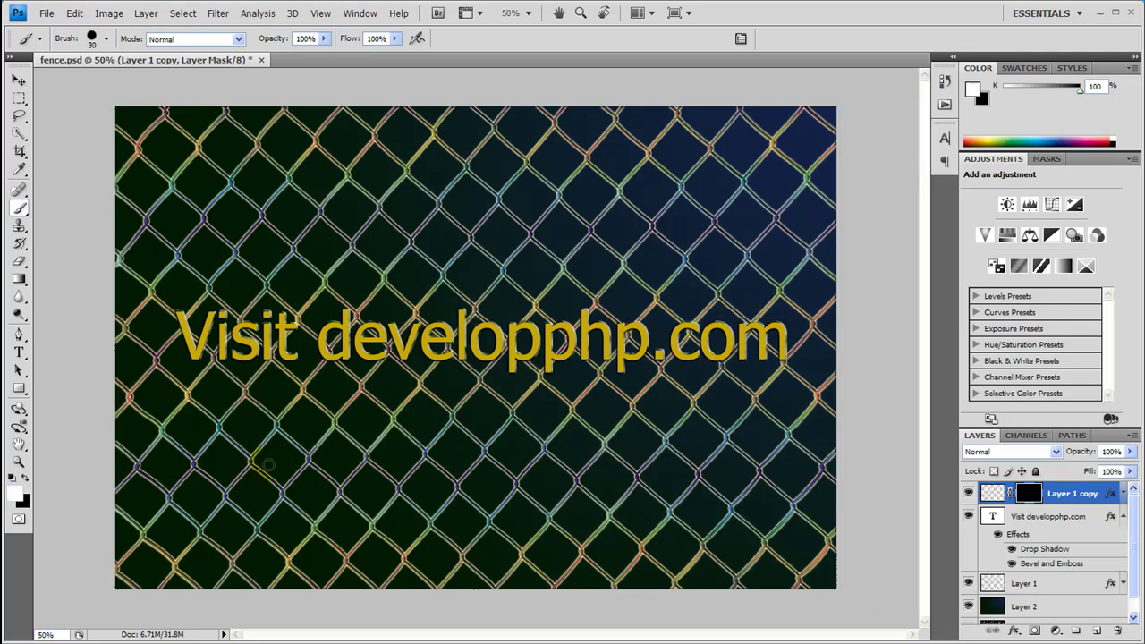